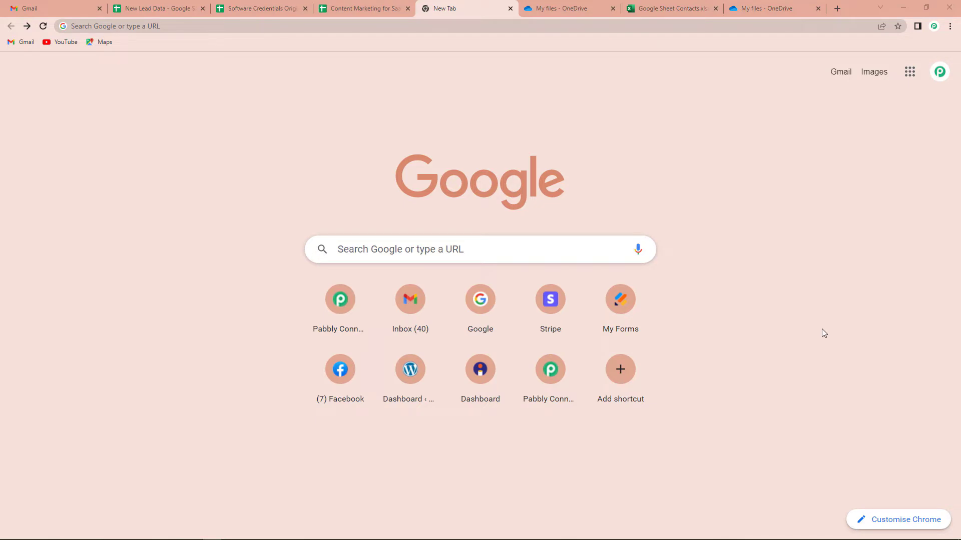
# Go to pabbly.com/connect and sign in to the Pabbly account
pyautogui.click(154, 27)
pyautogui.write('pa')
pyautogui.press('Return')
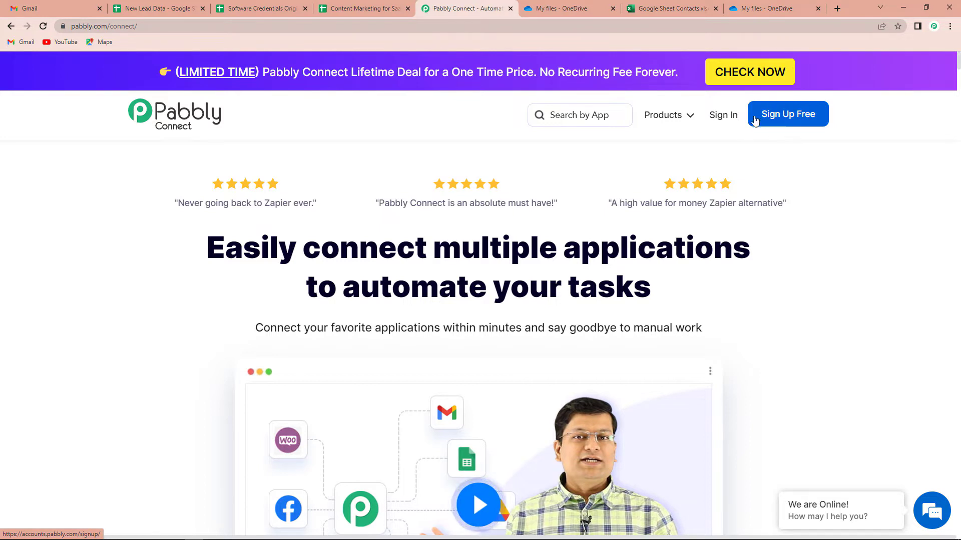
pyautogui.click(720, 118)
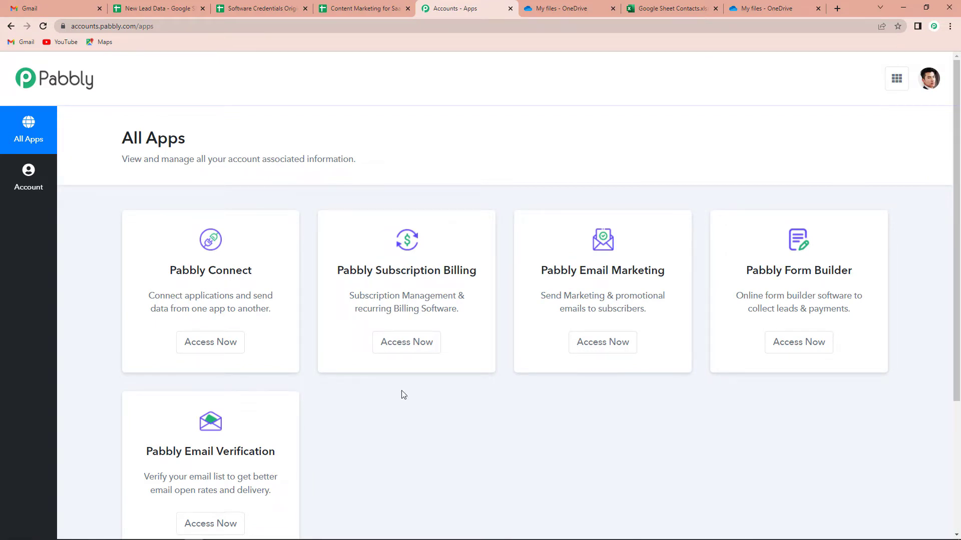
# From the Pabbly Connect dashboard, create a workflow named 'Google Sheets to MS Excel Inetegration'
pyautogui.click(207, 352)
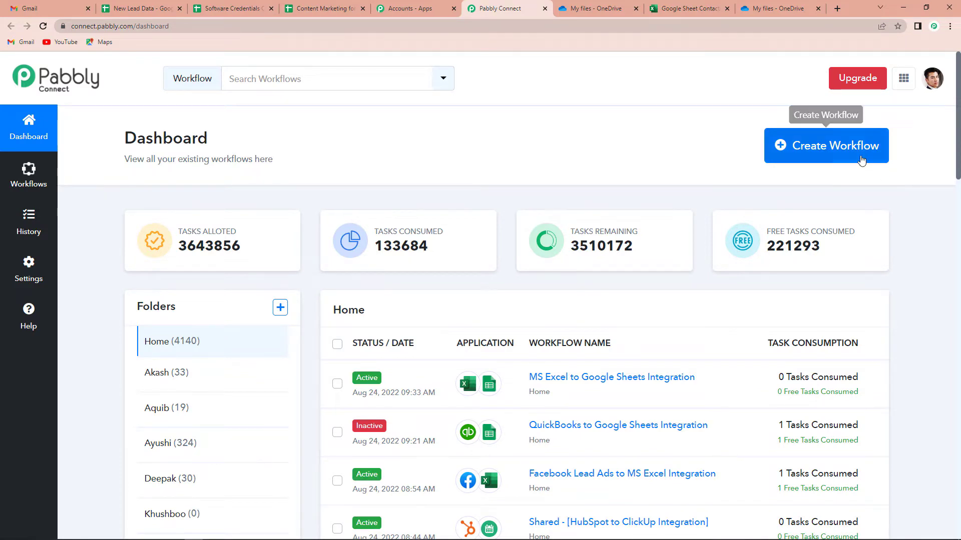
pyautogui.click(848, 147)
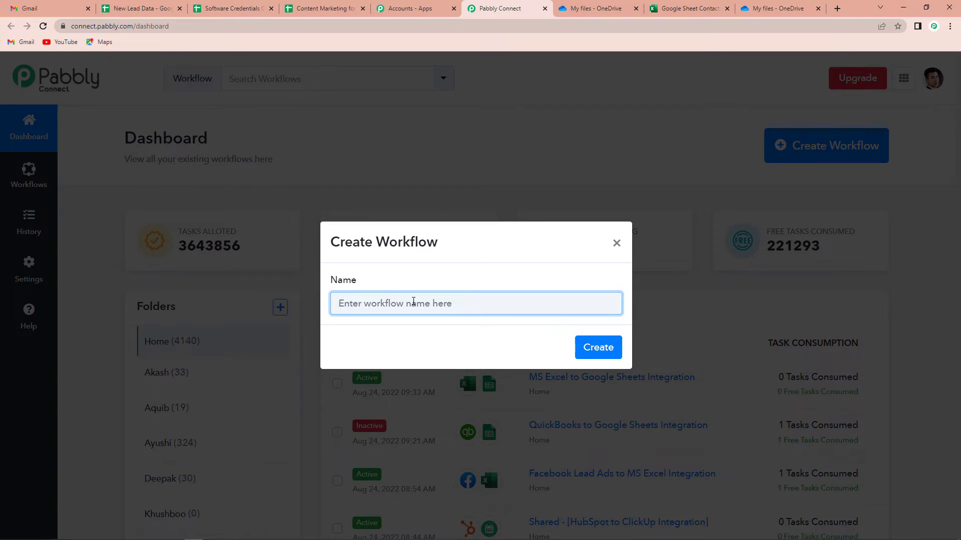
pyautogui.write('Goog')
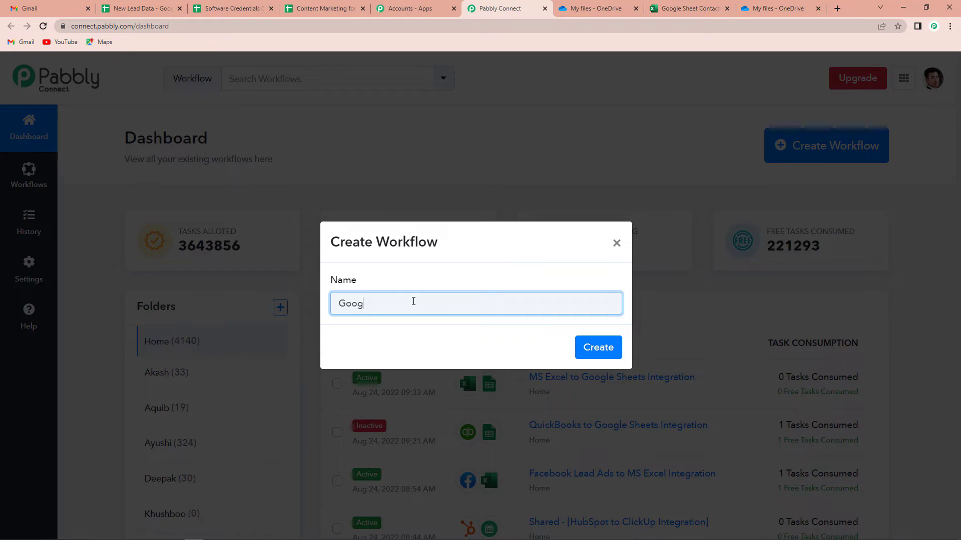
pyautogui.write('le Sheets to')
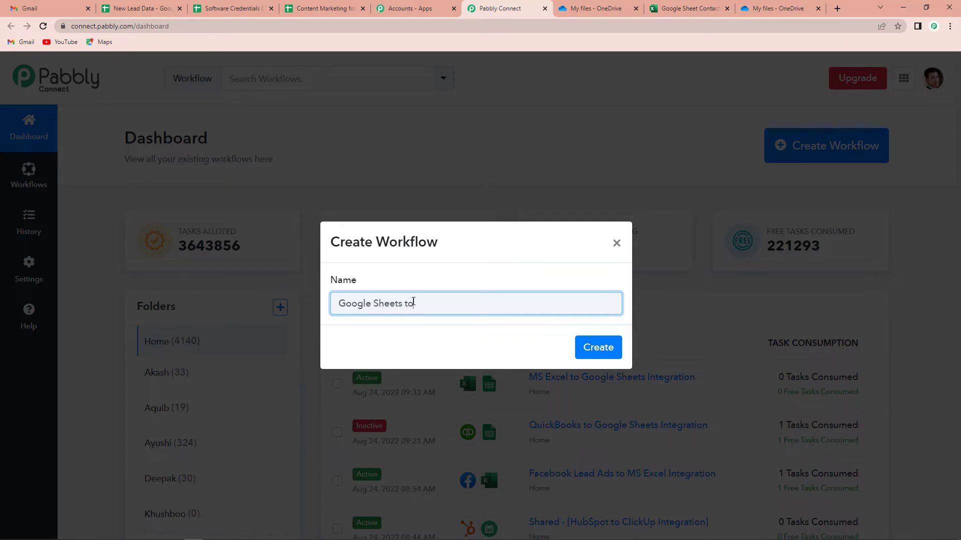
pyautogui.write(' MS Excel I')
pyautogui.write('ne')
pyautogui.write('tegration')
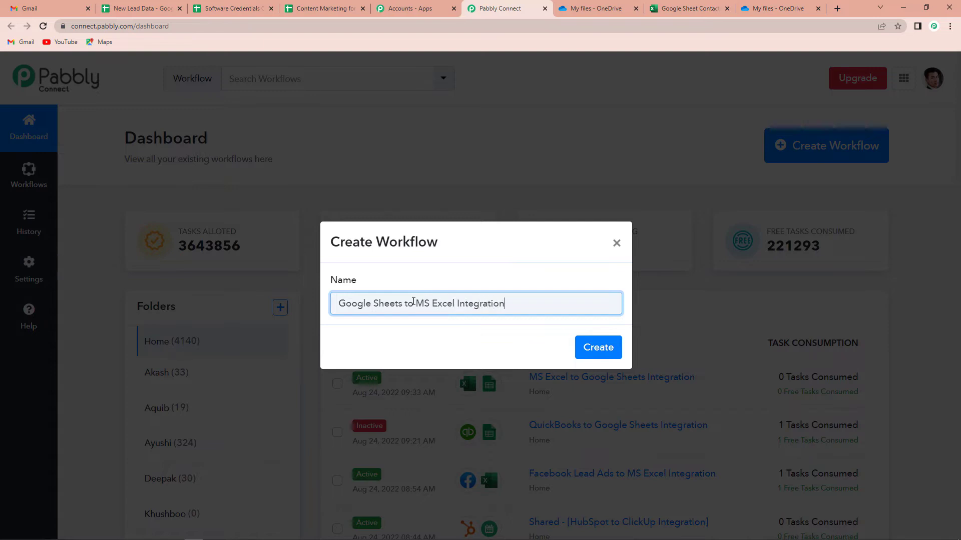
pyautogui.click(583, 345)
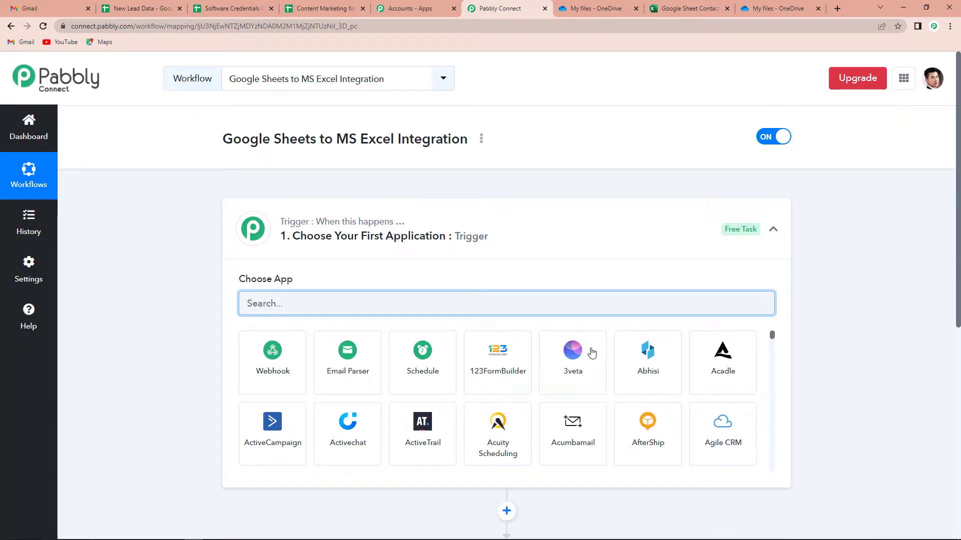
# Choose Google Sheets as the trigger app with the New or Updated Spreadsheet Row event
pyautogui.scroll(-4, 478, 245)
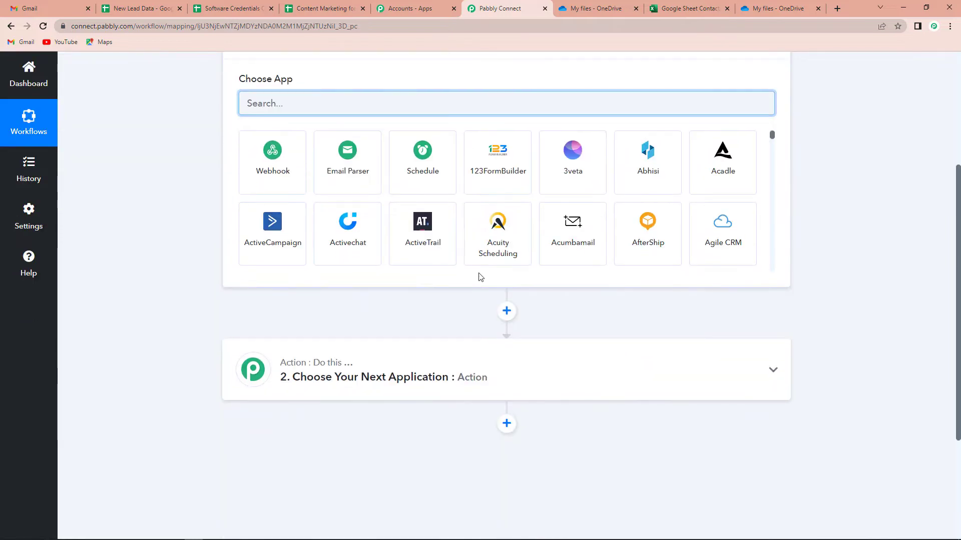
pyautogui.scroll(1, 481, 380)
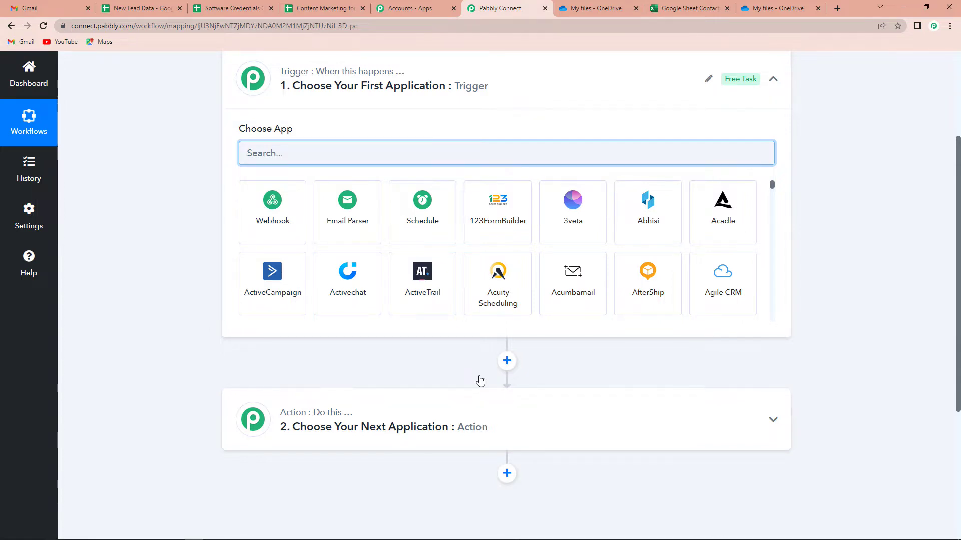
pyautogui.scroll(2, 480, 381)
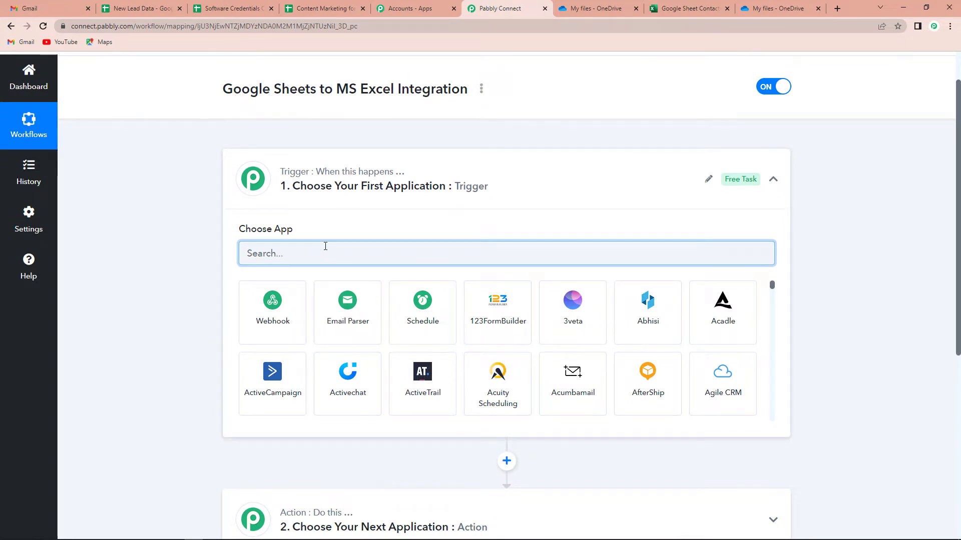
pyautogui.write('Google')
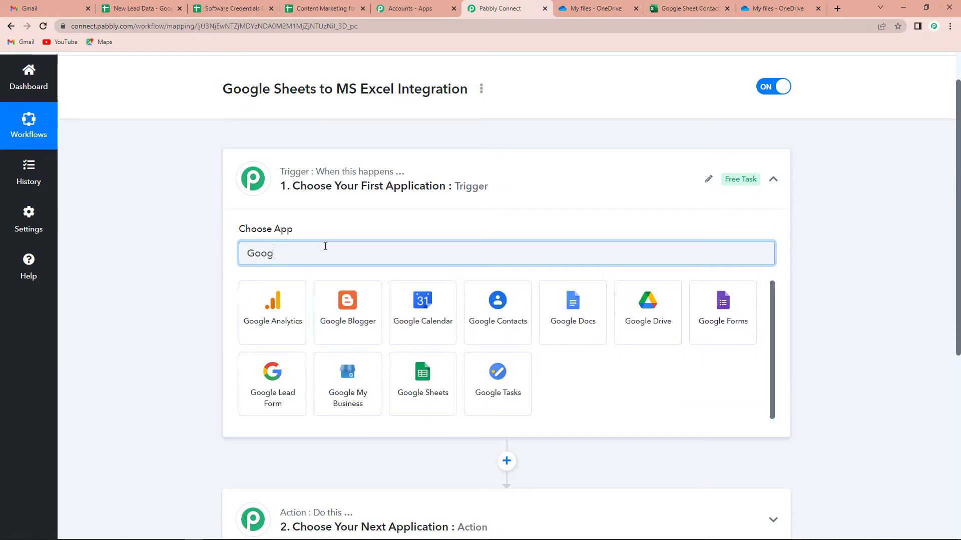
pyautogui.click(441, 383)
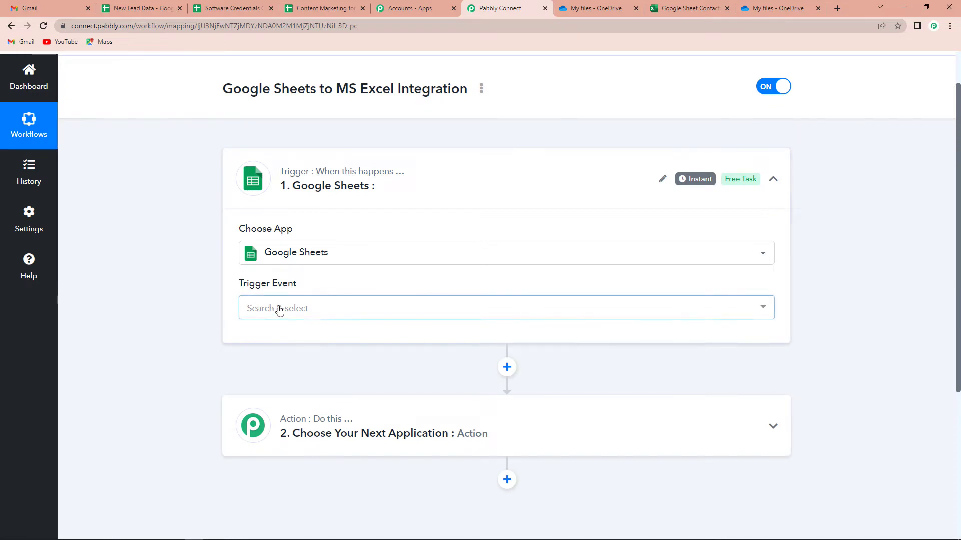
pyautogui.click(278, 309)
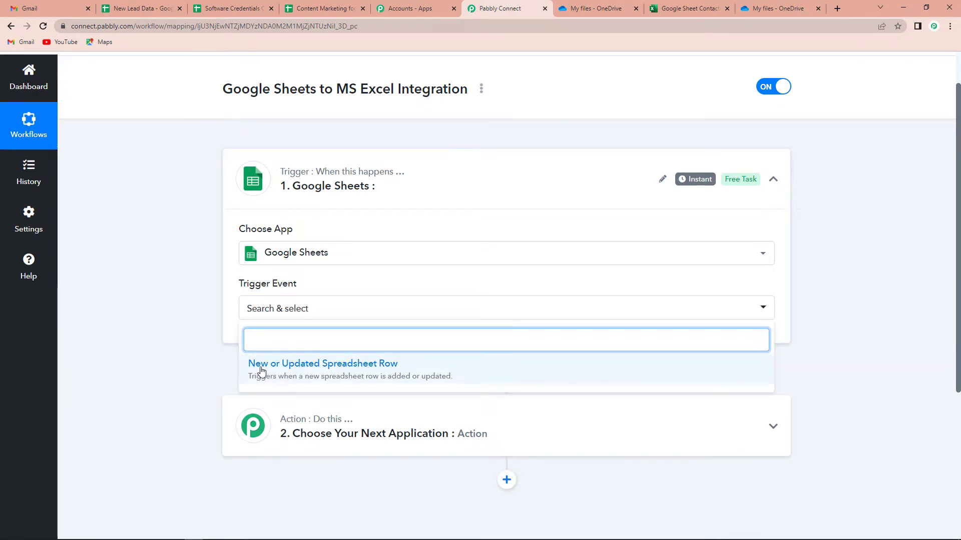
pyautogui.click(344, 369)
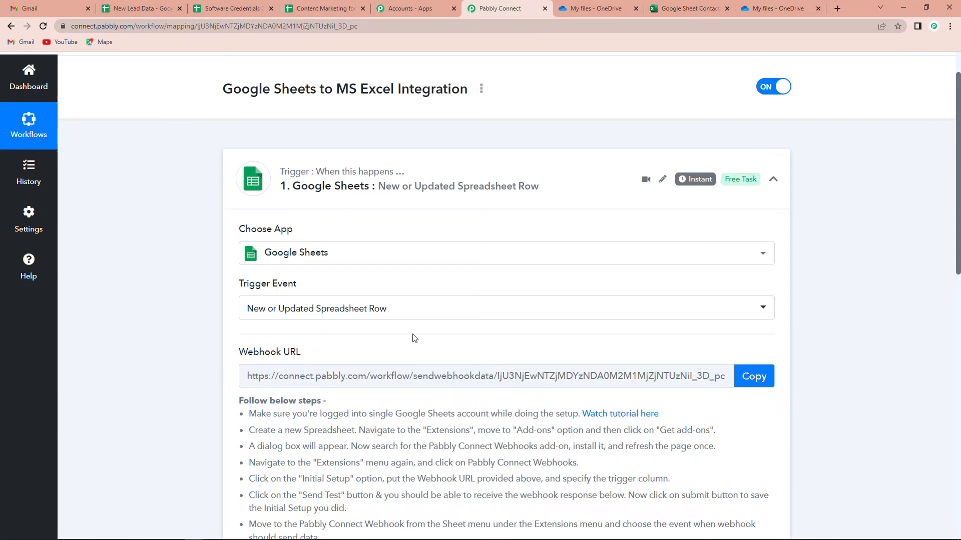
# Read through the webhook setup instructions, then switch to the New Lead Data spreadsheet
pyautogui.scroll(-2, 414, 326)
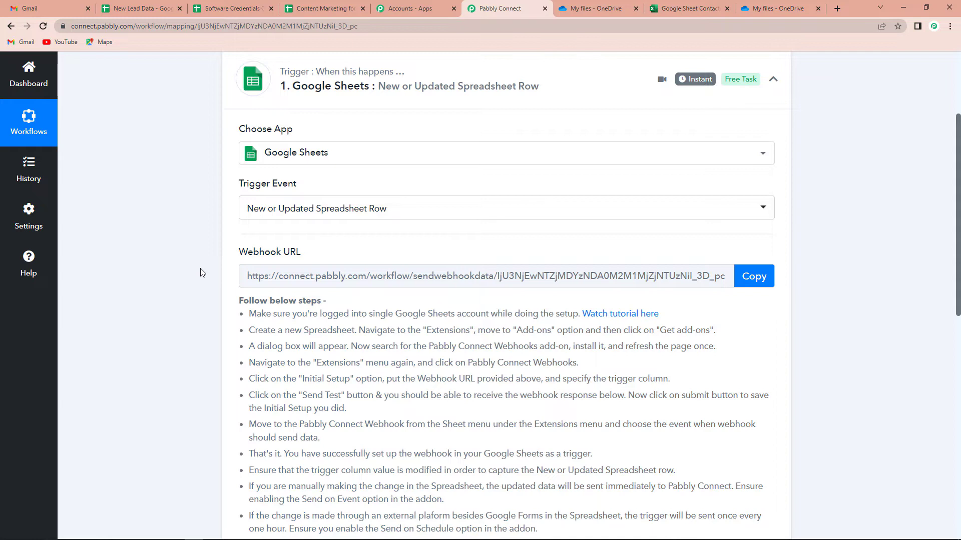
pyautogui.scroll(-2, 223, 334)
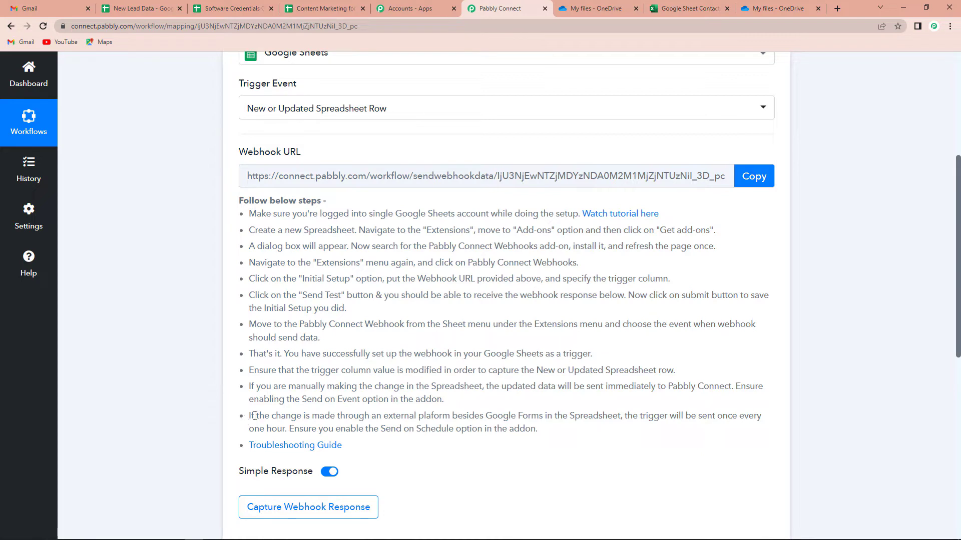
pyautogui.hotkey('ctrl', '2')
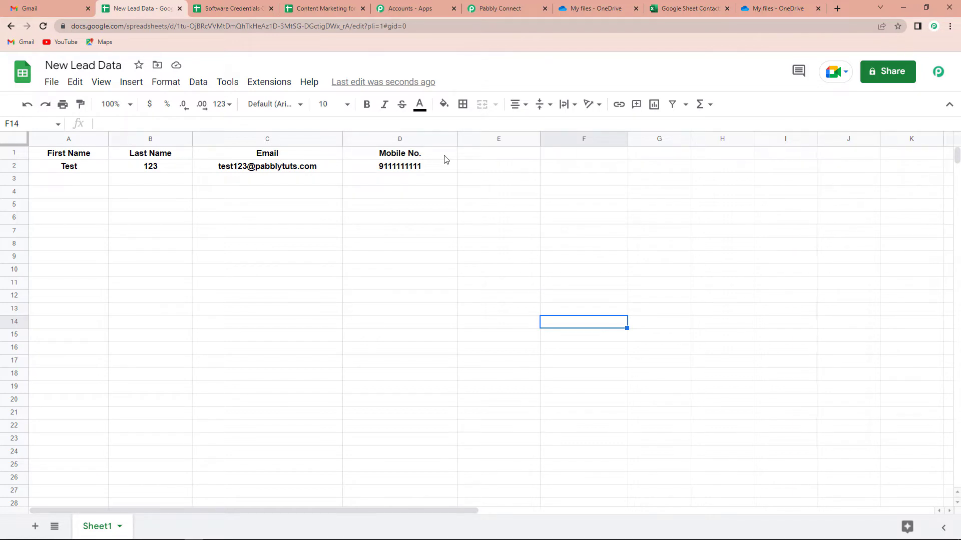
# Search the Google Sheets add-ons for 'pabbly' to confirm Pabbly Connect Webhooks is installed
pyautogui.click(266, 82)
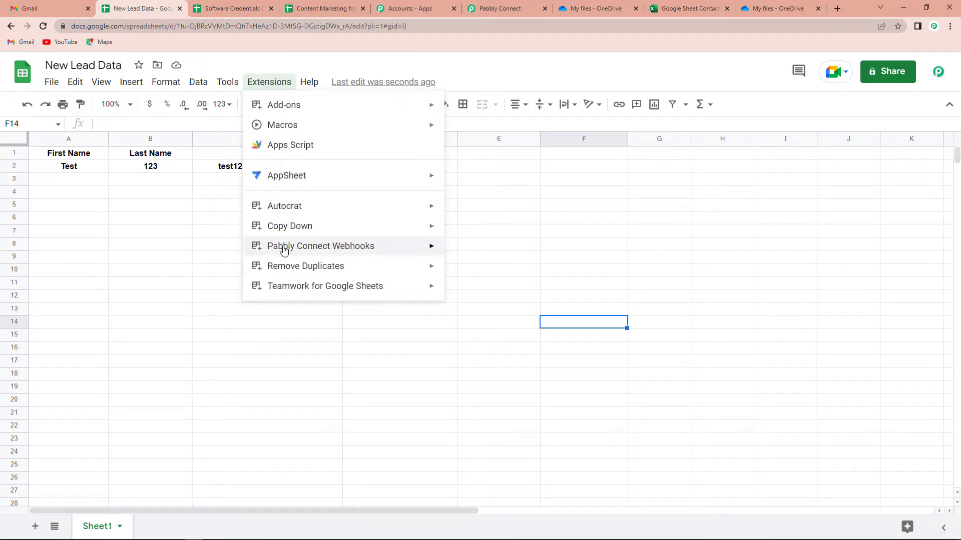
pyautogui.moveTo(360, 248)
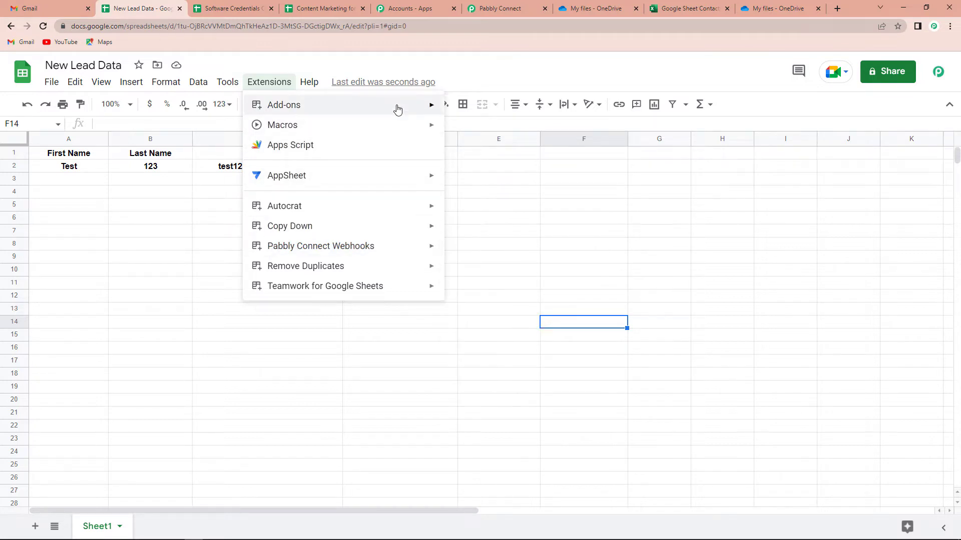
pyautogui.moveTo(399, 109)
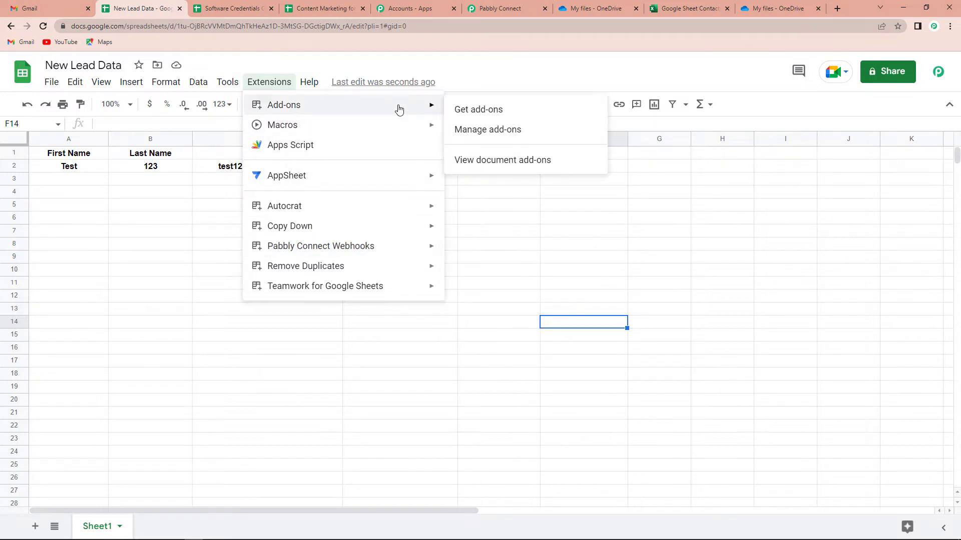
pyautogui.click(517, 112)
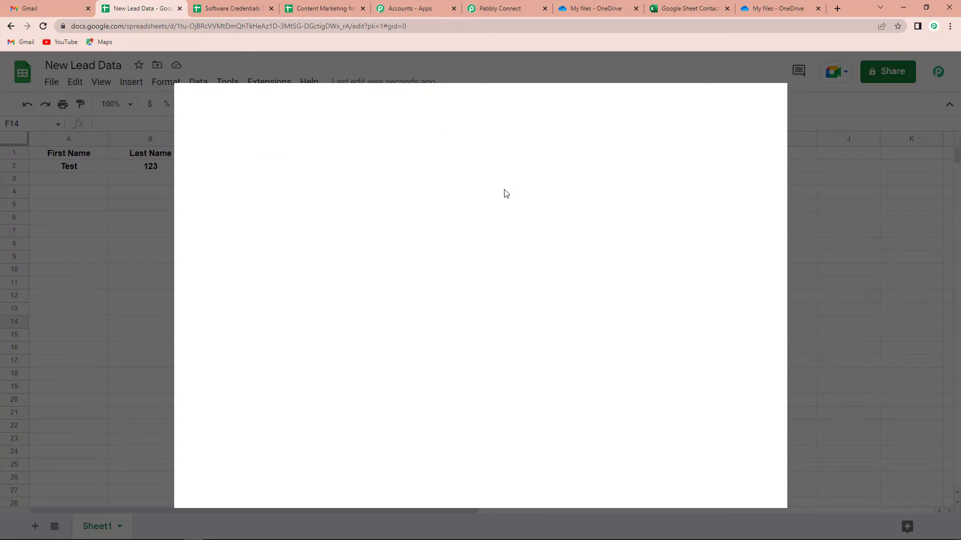
pyautogui.click(495, 107)
pyautogui.write('p')
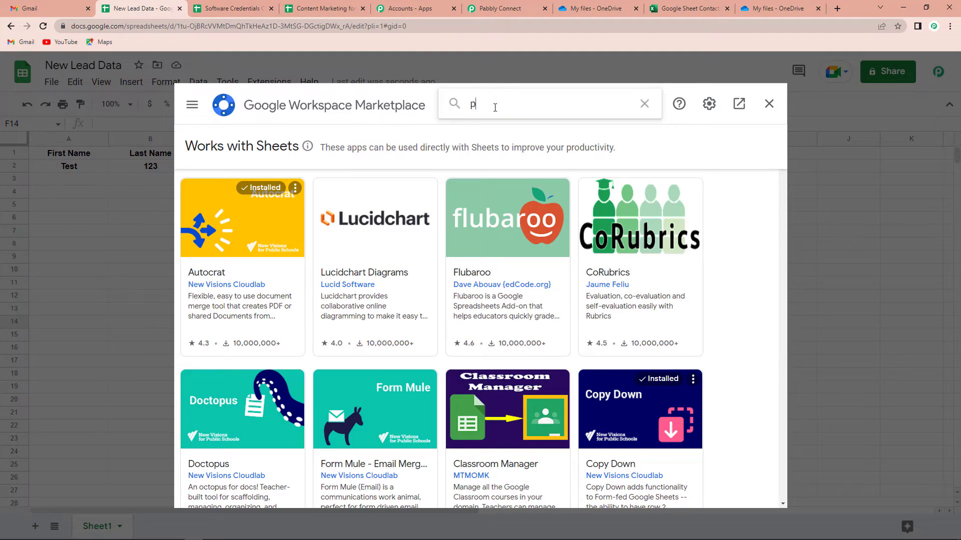
pyautogui.write('abbly')
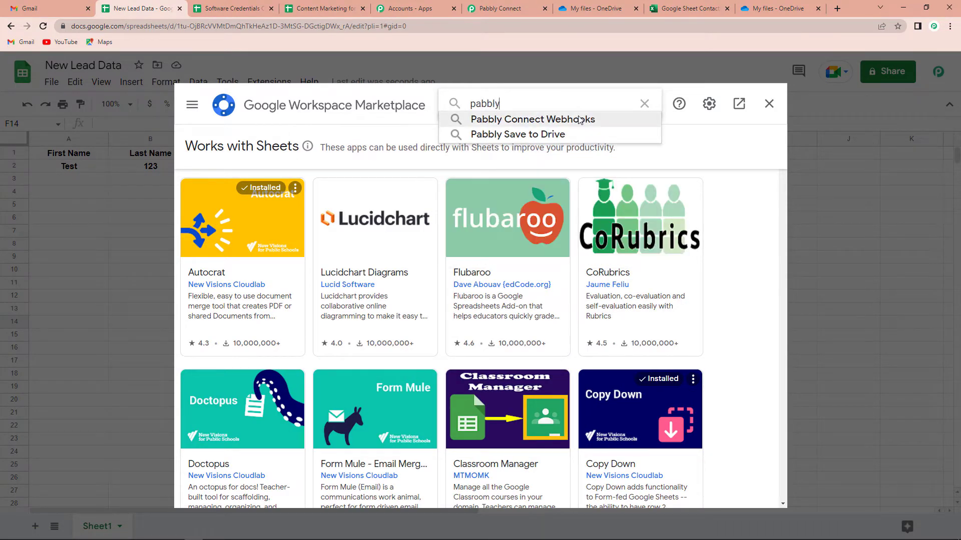
pyautogui.click(515, 119)
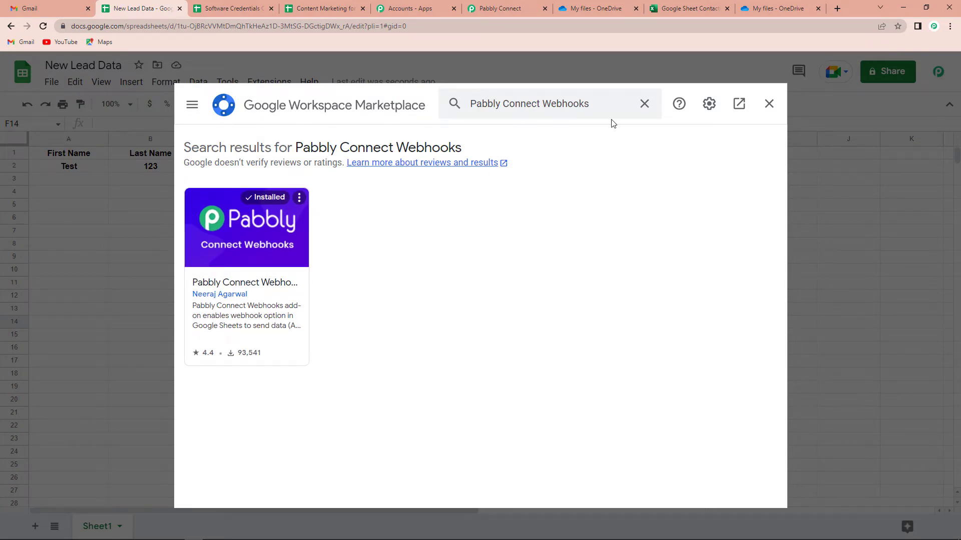
# Close the marketplace and bring up the Pabbly Connect Webhooks extension menu
pyautogui.click(768, 104)
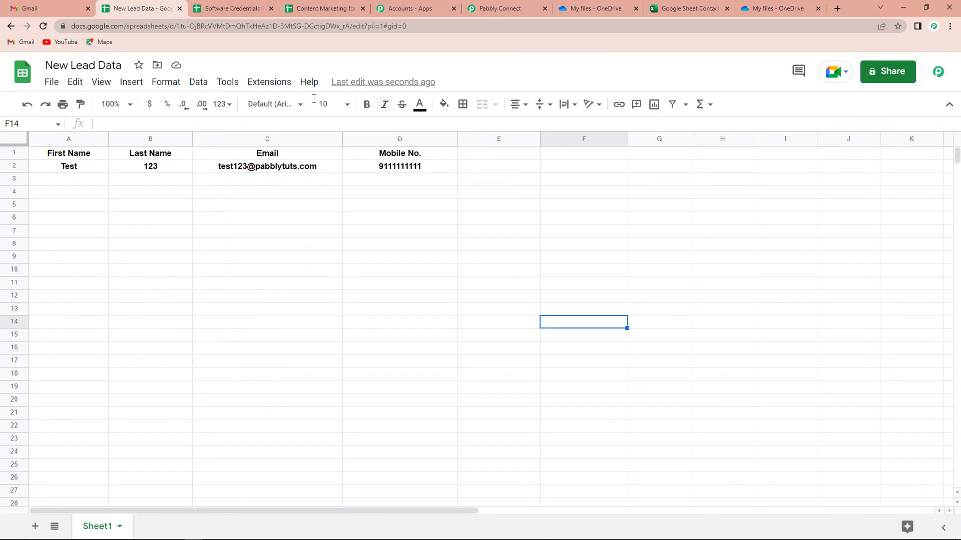
pyautogui.click(269, 82)
pyautogui.moveTo(279, 249)
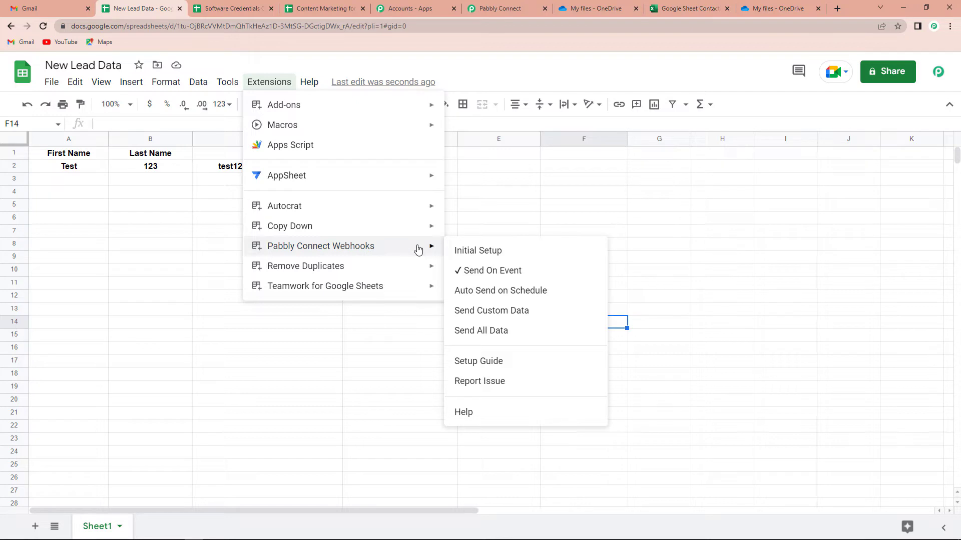
# Replace the add-on's webhook URL with the workflow's copied URL and send a test row
pyautogui.click(525, 255)
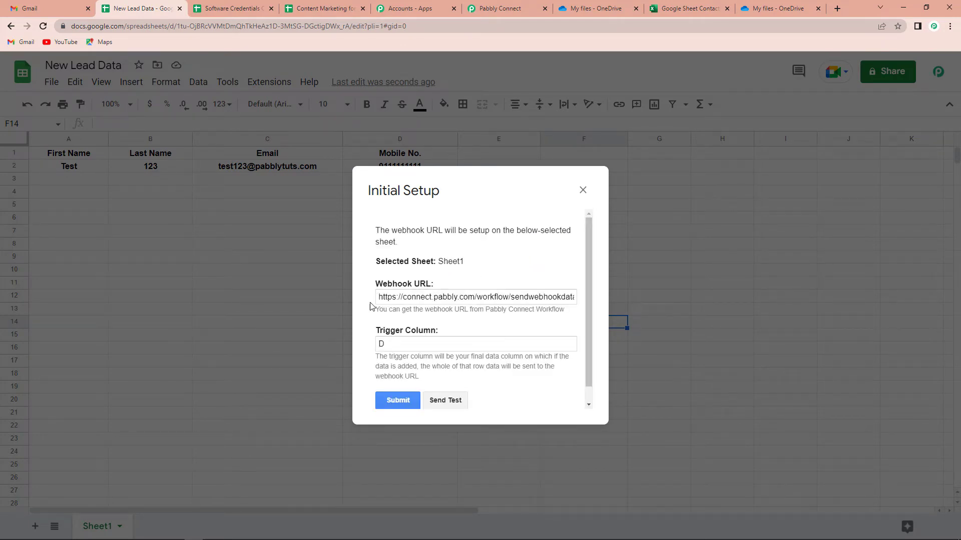
pyautogui.moveTo(383, 297); pyautogui.dragTo(648, 308)
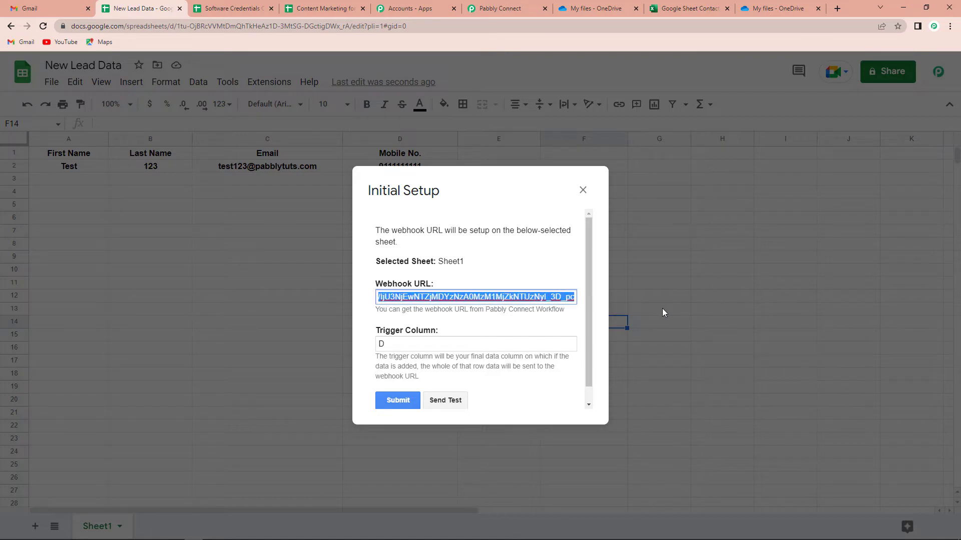
pyautogui.press('BackSpace')
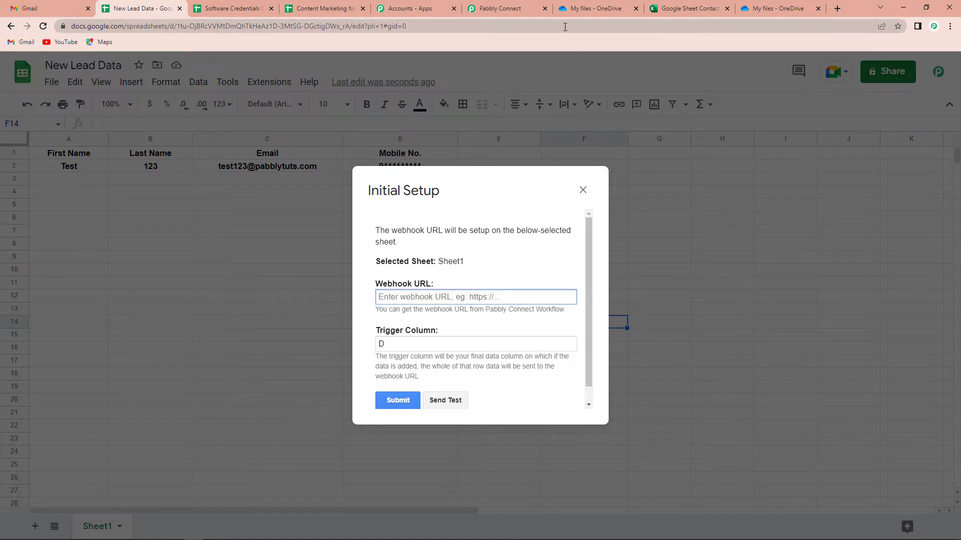
pyautogui.click(516, 9)
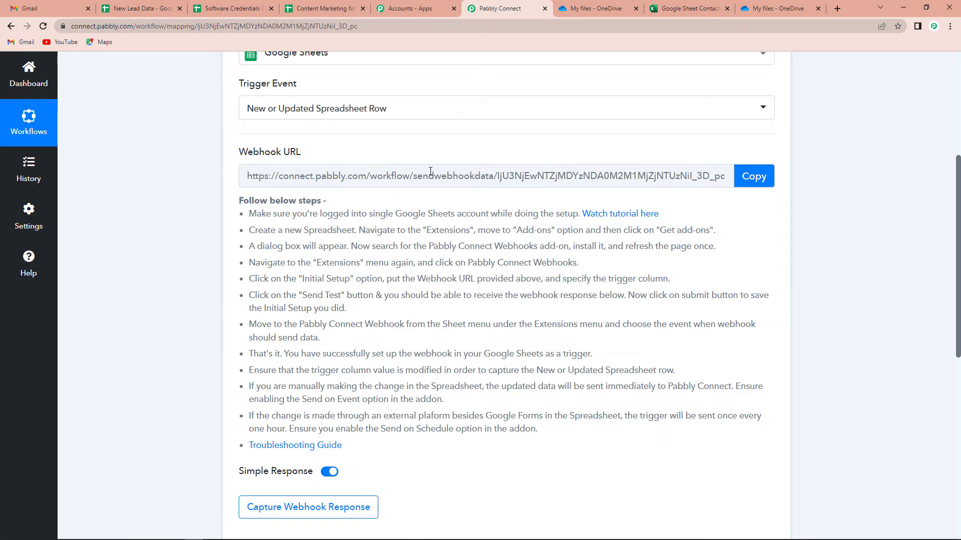
pyautogui.click(760, 178)
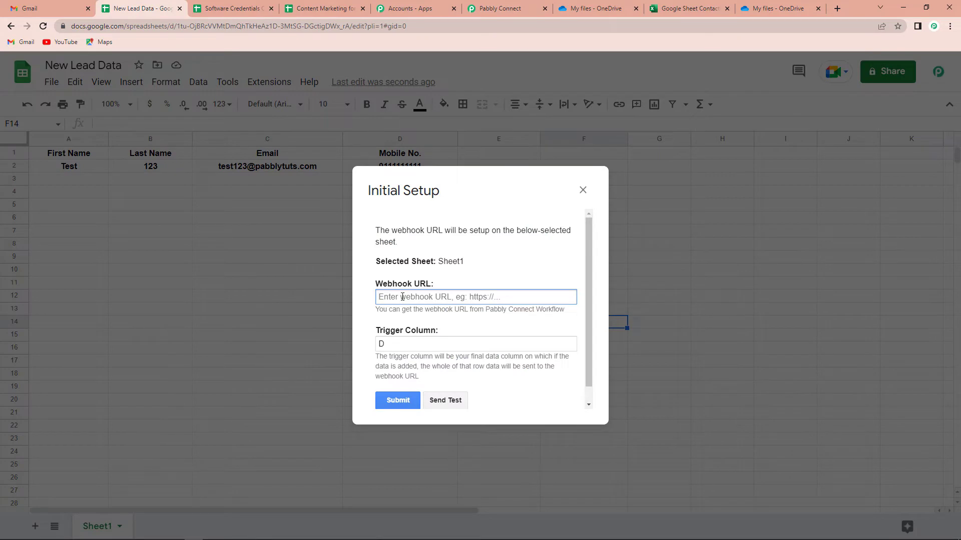
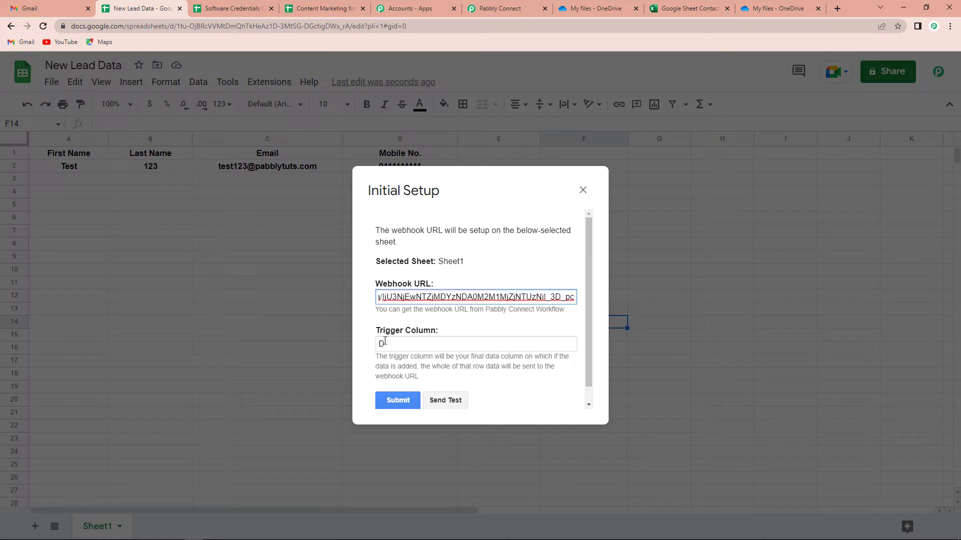
pyautogui.click(446, 400)
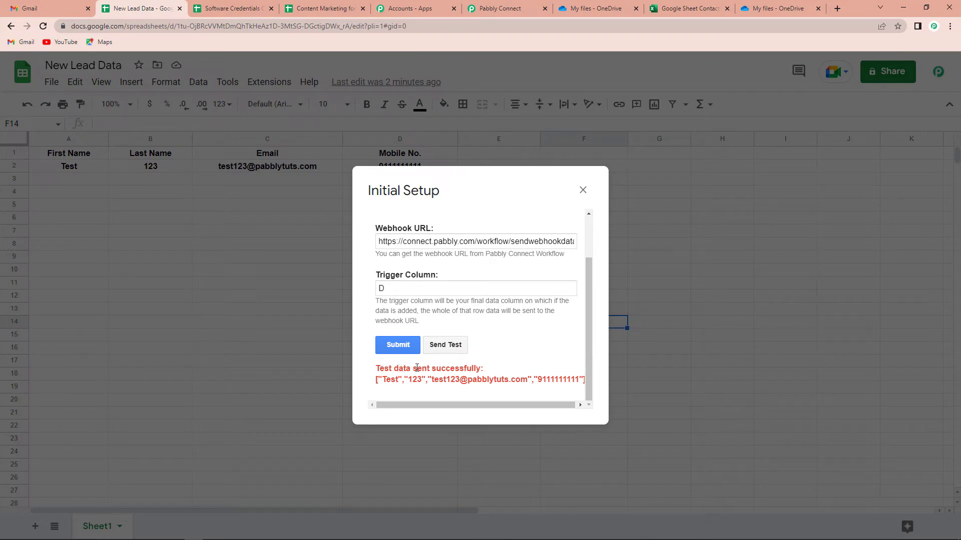
# Review the received test data (Test, 123, Mobile No., RowIndex 2), then return to the New Lead Data sheet
pyautogui.click(500, 8)
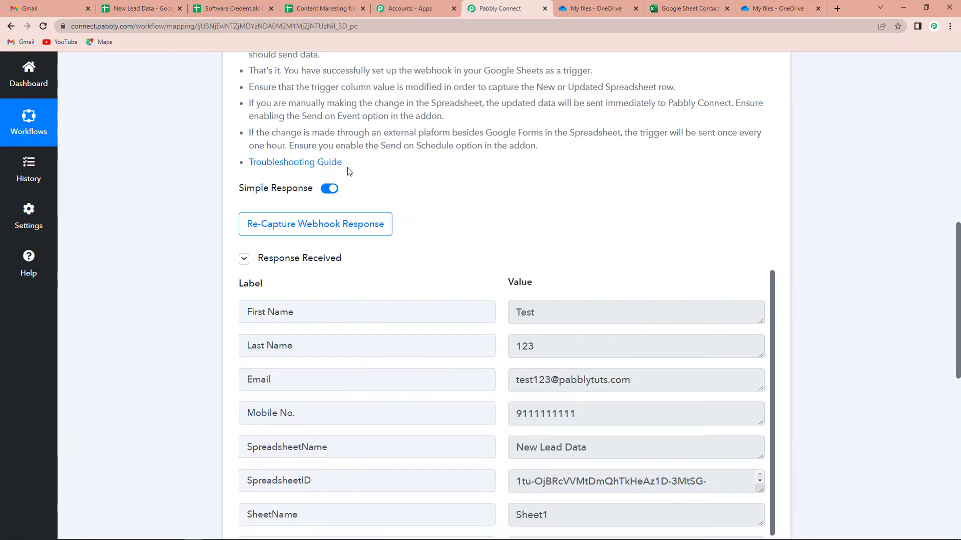
pyautogui.scroll(-1, 646, 300)
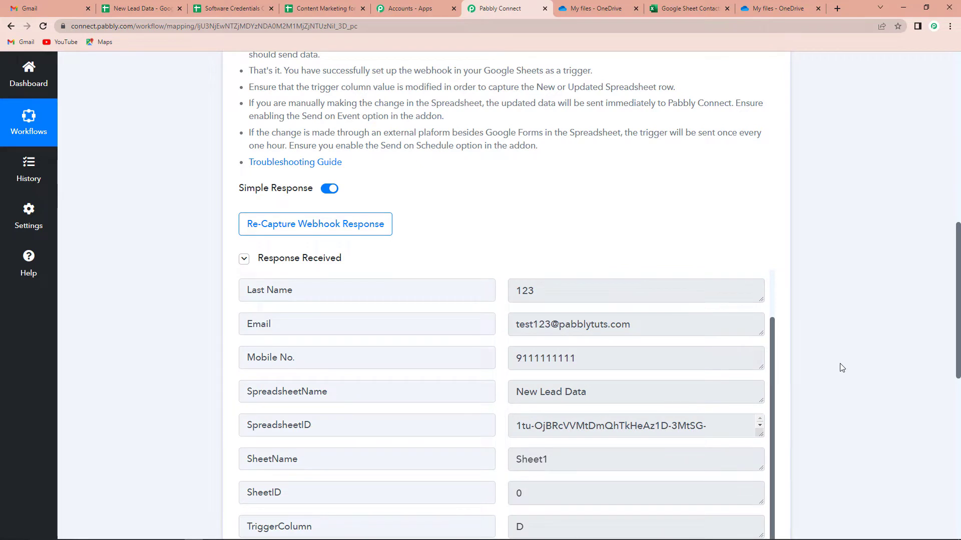
pyautogui.scroll(1, 404, 430)
pyautogui.scroll(1, 395, 399)
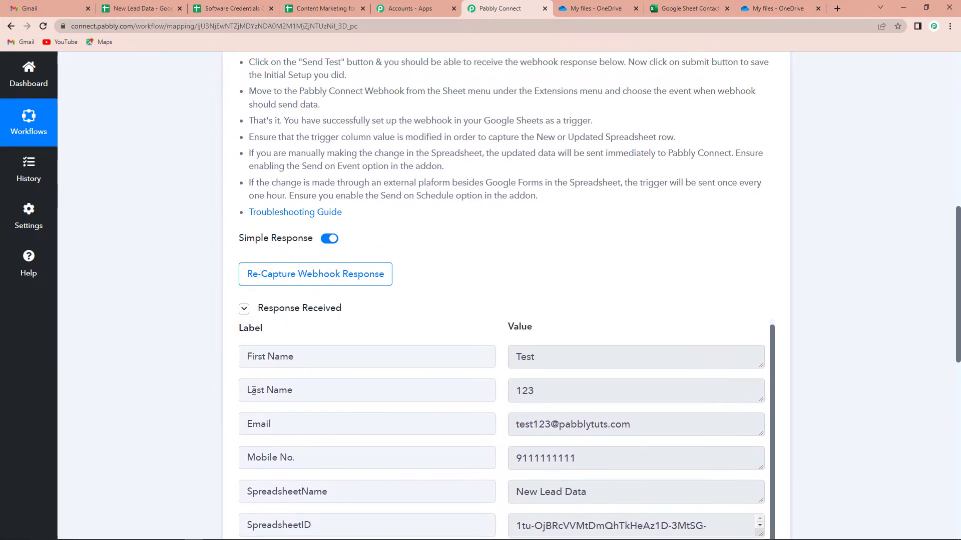
pyautogui.scroll(-3, 294, 409)
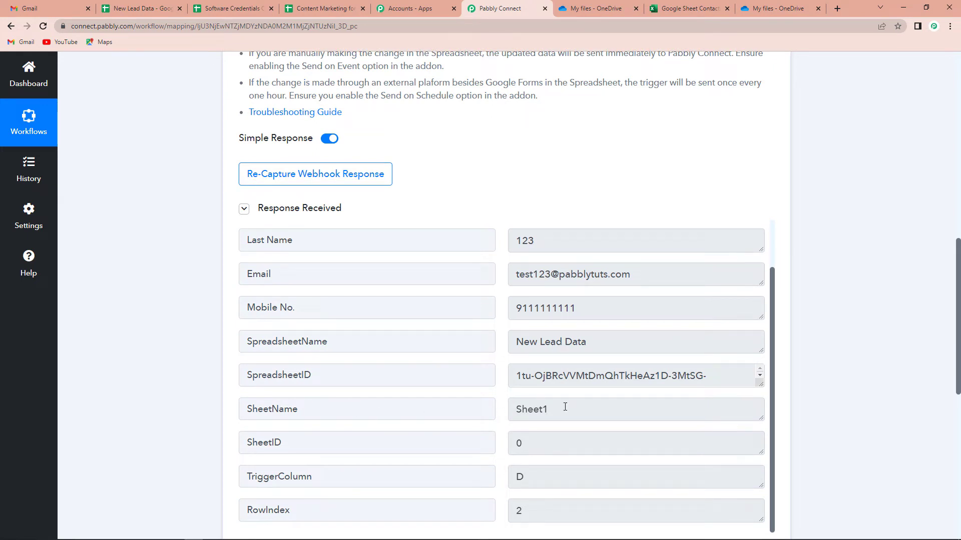
pyautogui.click(142, 8)
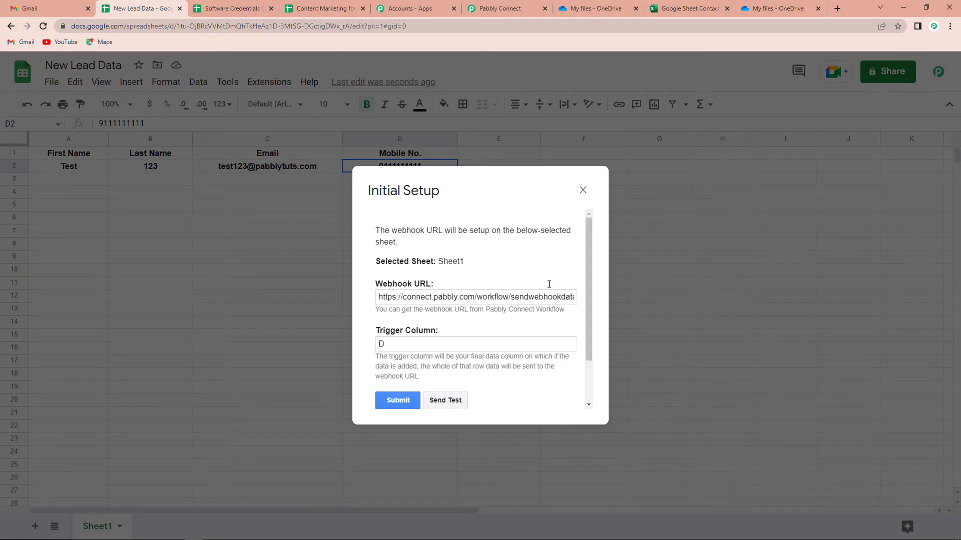
# Close Initial Setup and verify Send On Event is enabled in the Pabbly Connect Webhooks menu
pyautogui.click(582, 190)
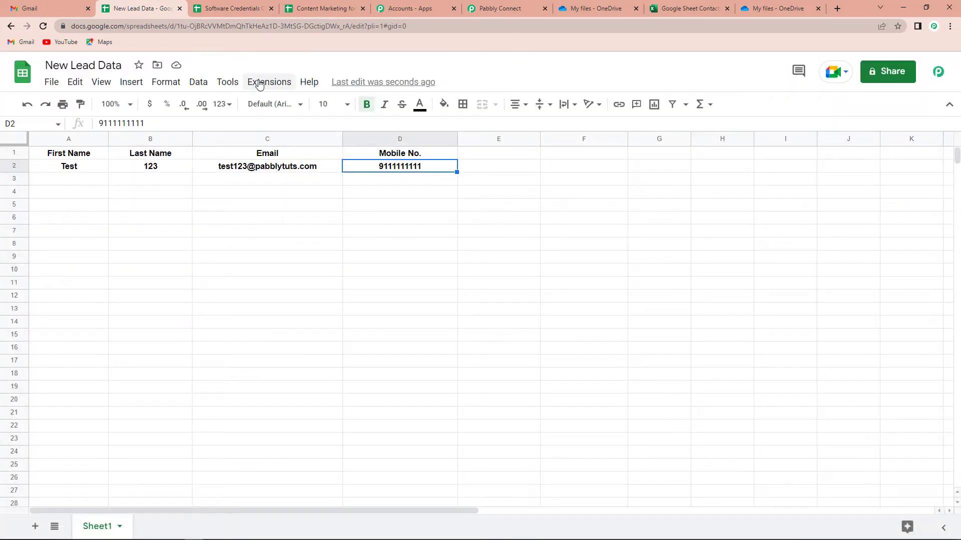
pyautogui.click(260, 83)
pyautogui.moveTo(325, 248)
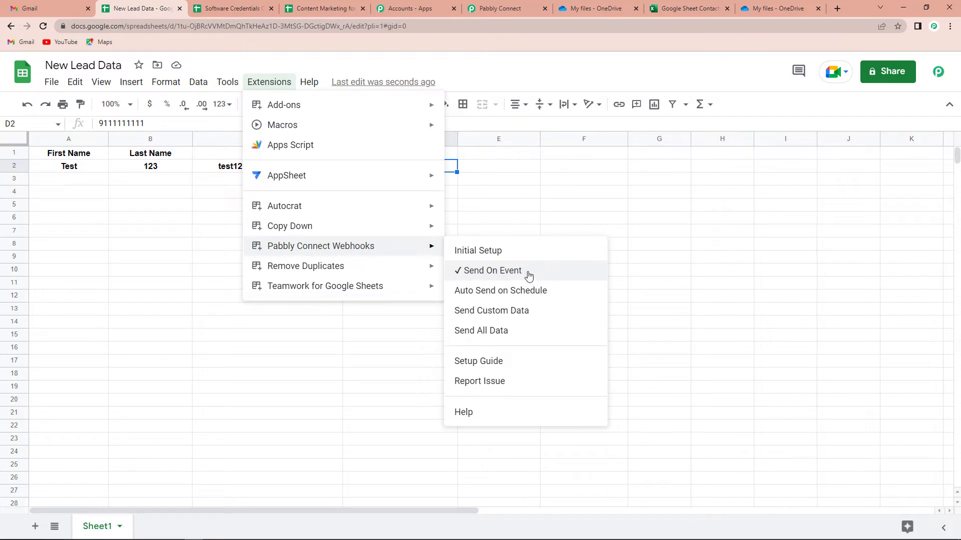
pyautogui.click(648, 246)
# In the workflow's second step, choose Microsoft Excel as the action app
pyautogui.click(499, 8)
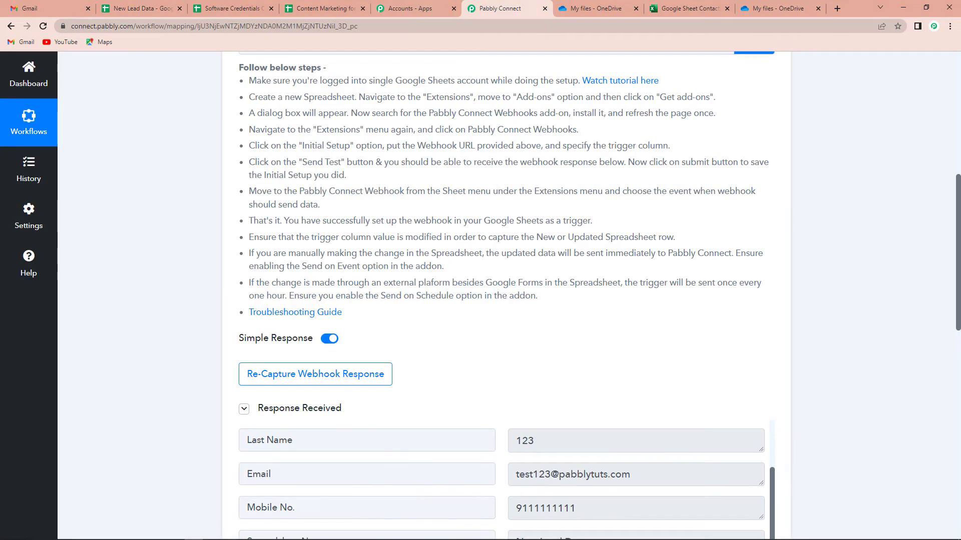
pyautogui.scroll(-10, 865, 296)
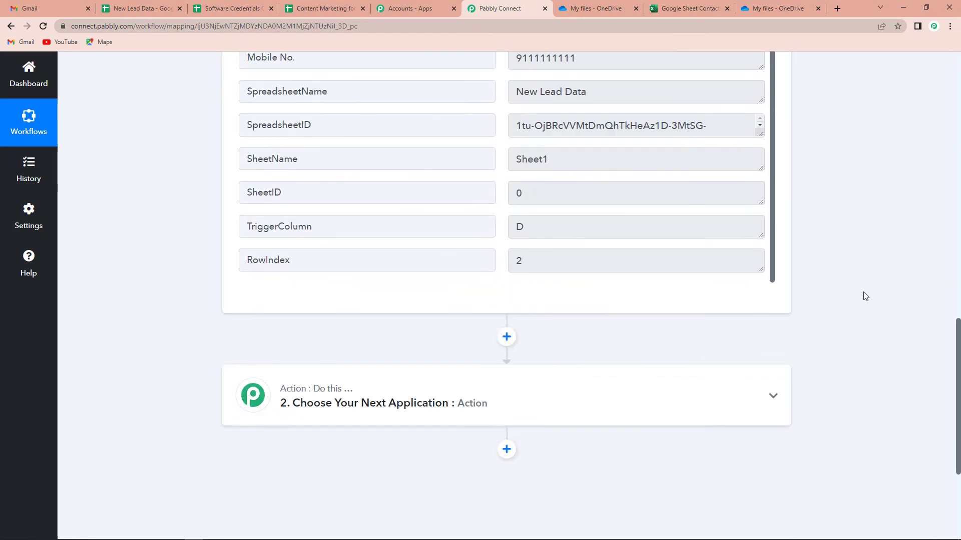
pyautogui.click(386, 309)
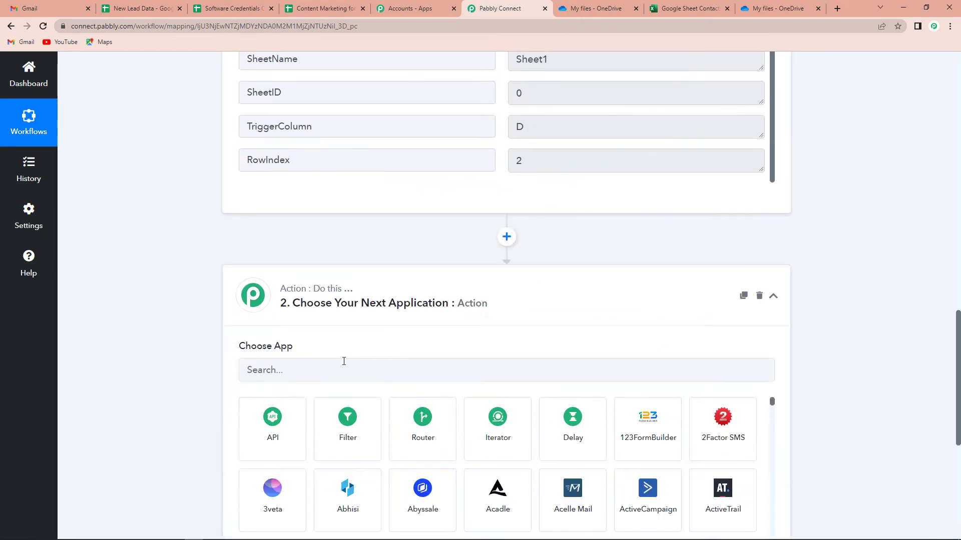
pyautogui.write('M')
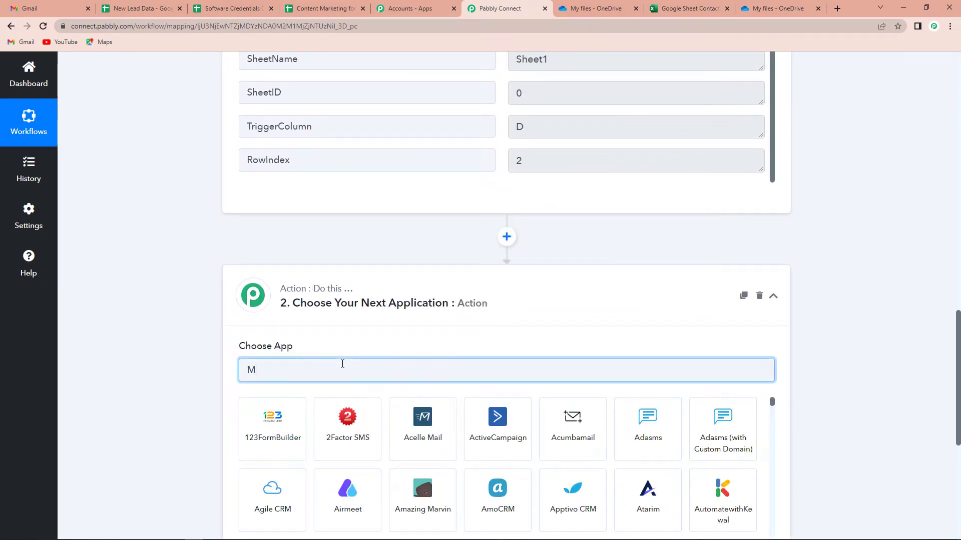
pyautogui.write('S E')
pyautogui.press('BackSpace')
pyautogui.press('BackSpace')
pyautogui.press('BackSpace')
pyautogui.press('BackSpace')
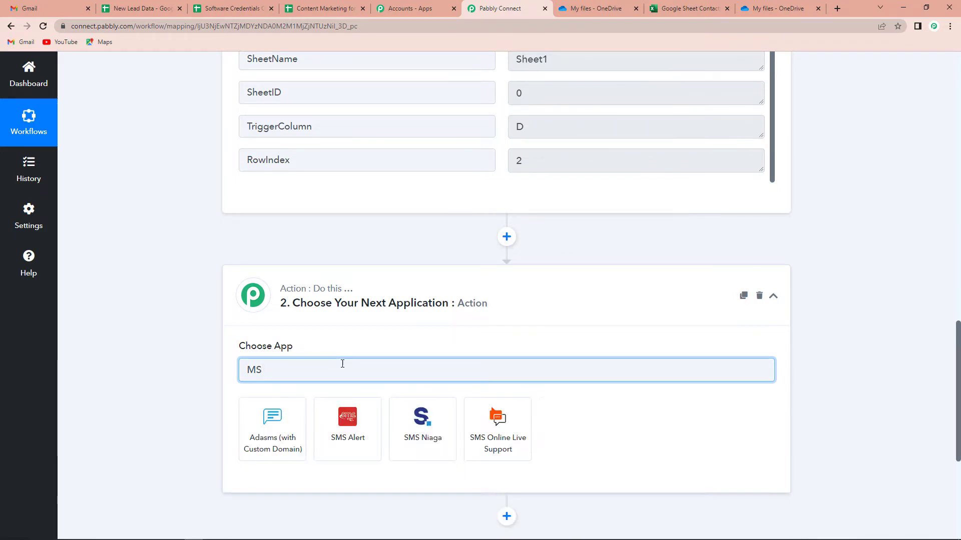
pyautogui.write('Excel')
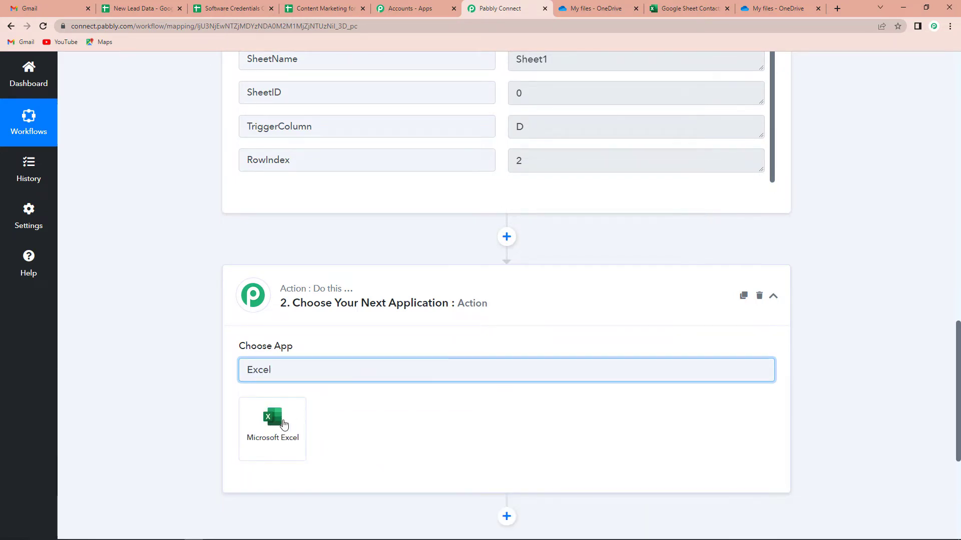
pyautogui.click(283, 424)
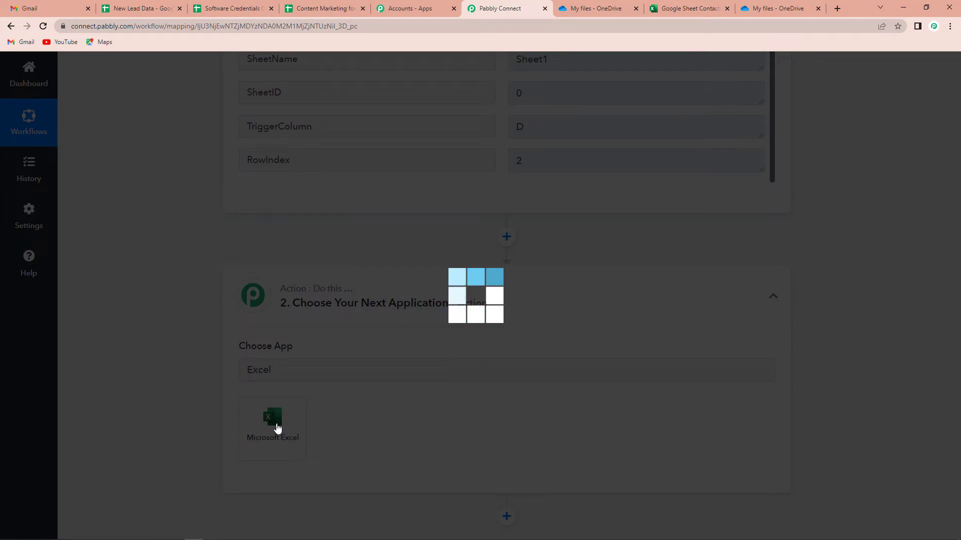
# Set the Excel action event to Add Row To Worksheet
pyautogui.scroll(-3, 399, 405)
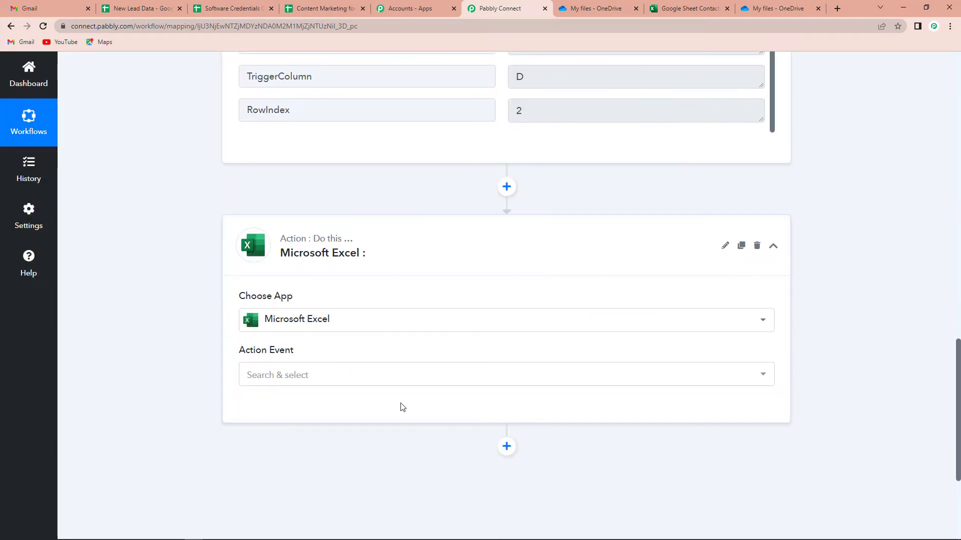
pyautogui.click(332, 279)
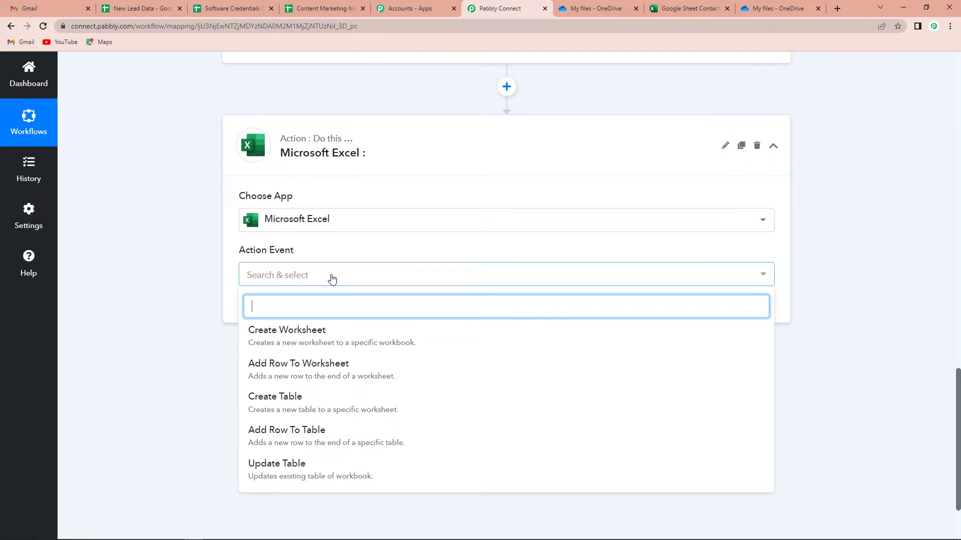
pyautogui.click(328, 378)
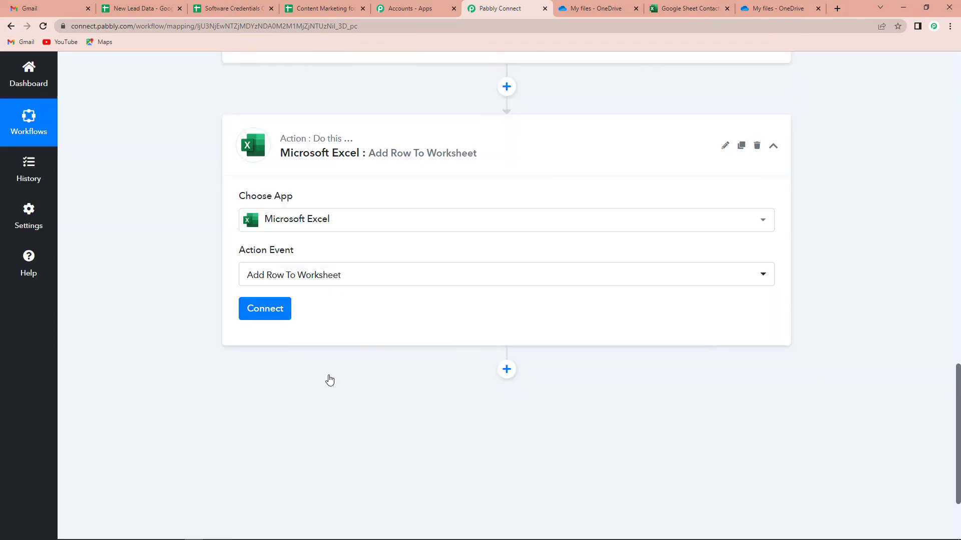
# Add a new Microsoft Excel connection by signing in to the Microsoft account and granting access
pyautogui.click(270, 313)
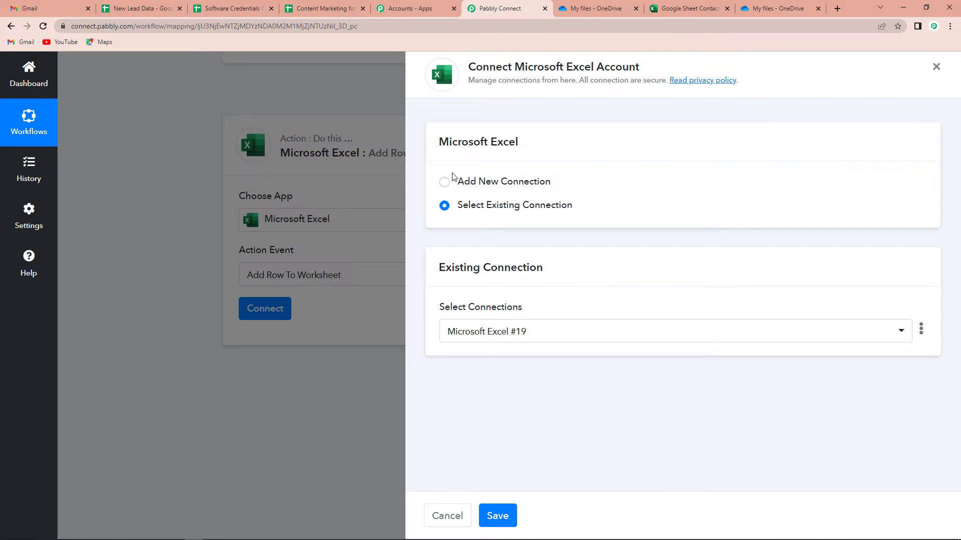
pyautogui.click(444, 183)
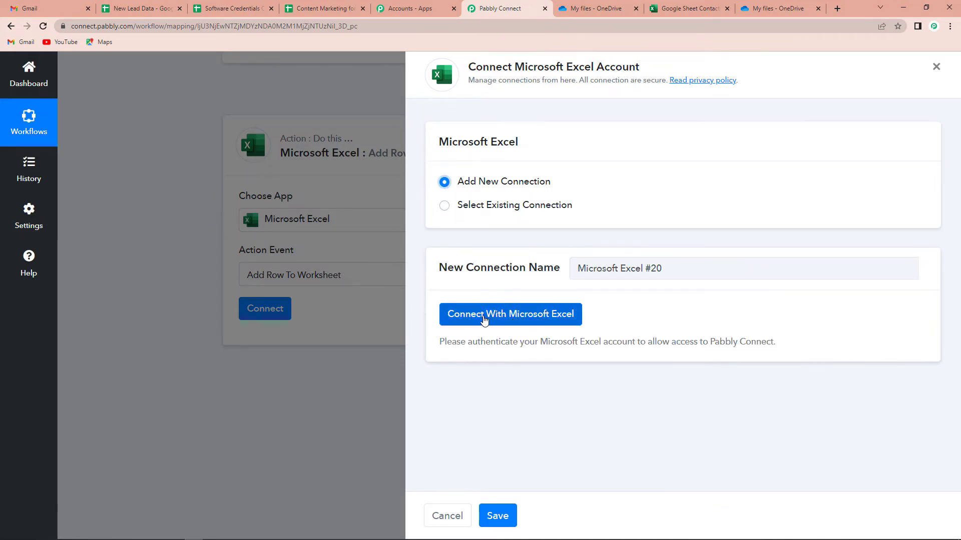
pyautogui.click(515, 320)
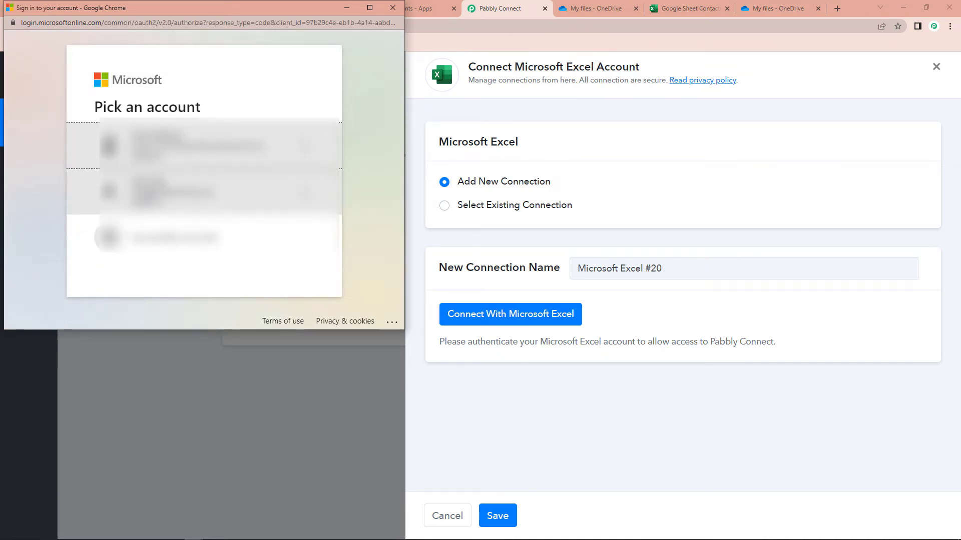
pyautogui.click(261, 200)
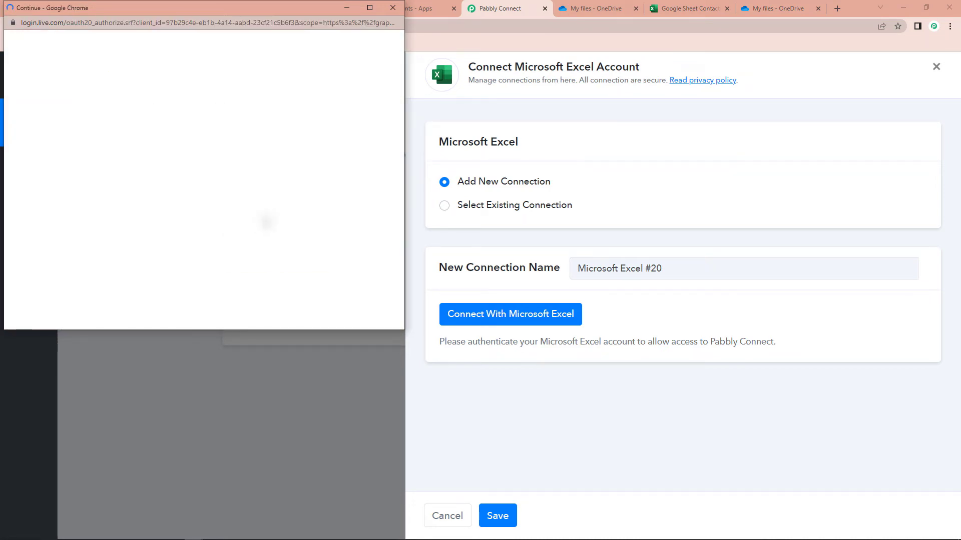
pyautogui.scroll(-3, 266, 220)
pyautogui.click(274, 483)
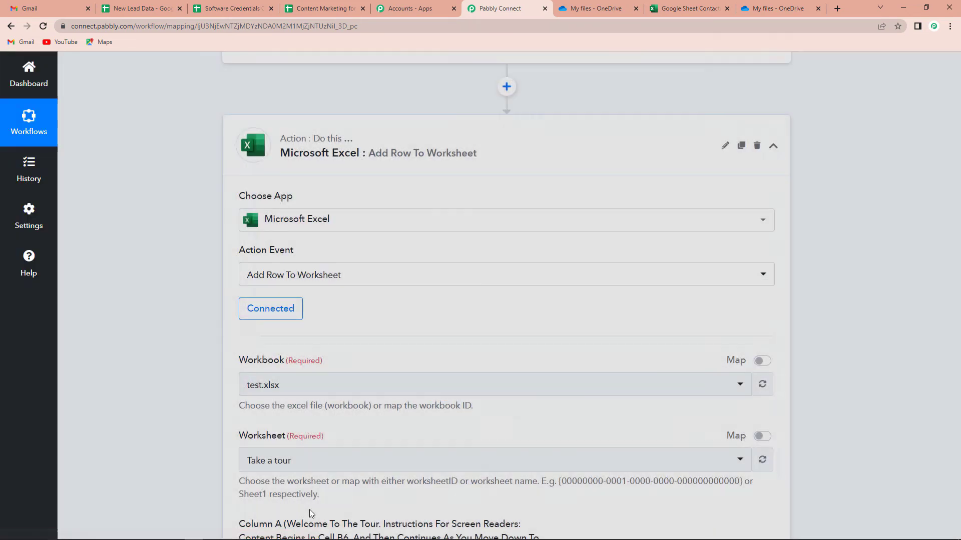
# Inspect Sheet1's header row: First Name, Last Name, Email and Mobile No
pyautogui.scroll(-2, 463, 313)
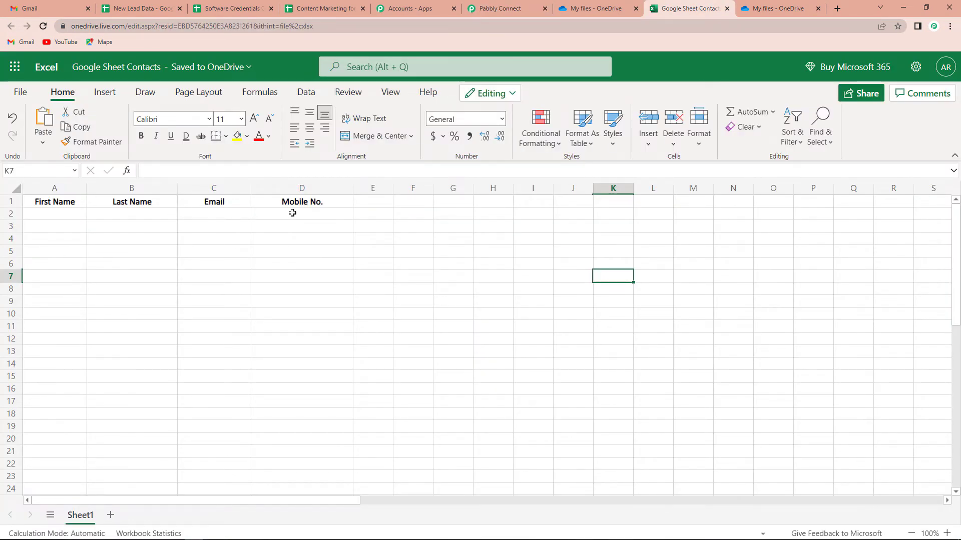
pyautogui.moveTo(41, 202); pyautogui.dragTo(279, 201)
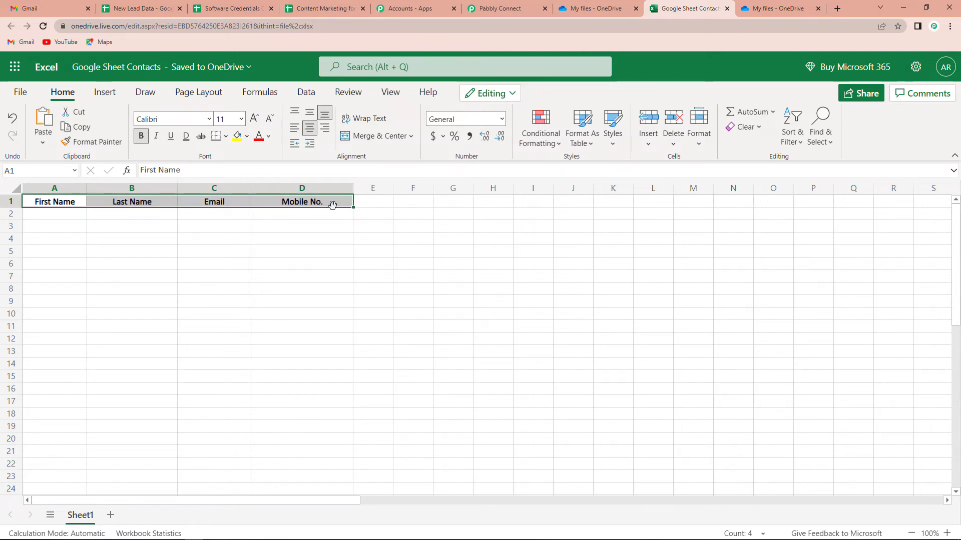
pyautogui.click(438, 239)
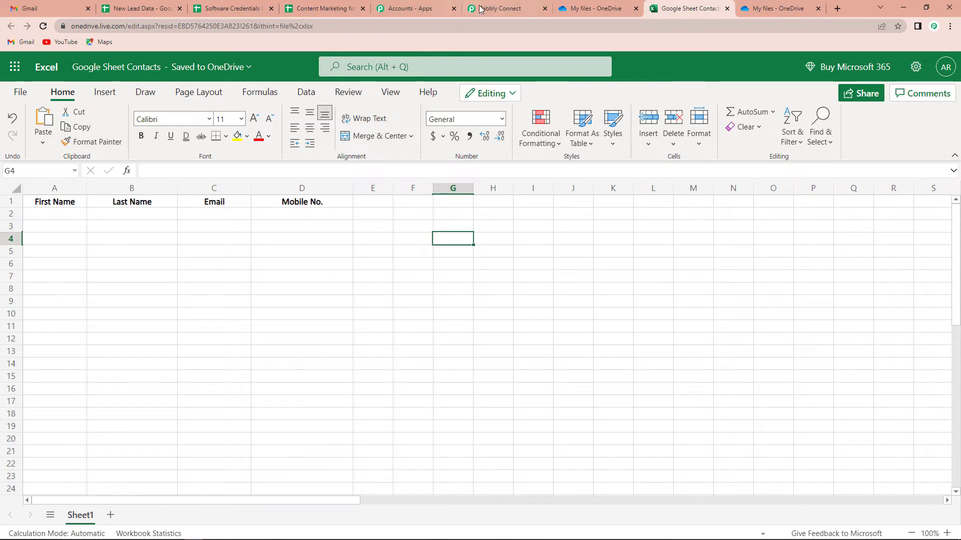
# Select Google Sheet Contacts.xlsx as the Excel action's workbook
pyautogui.click(498, 8)
pyautogui.click(312, 239)
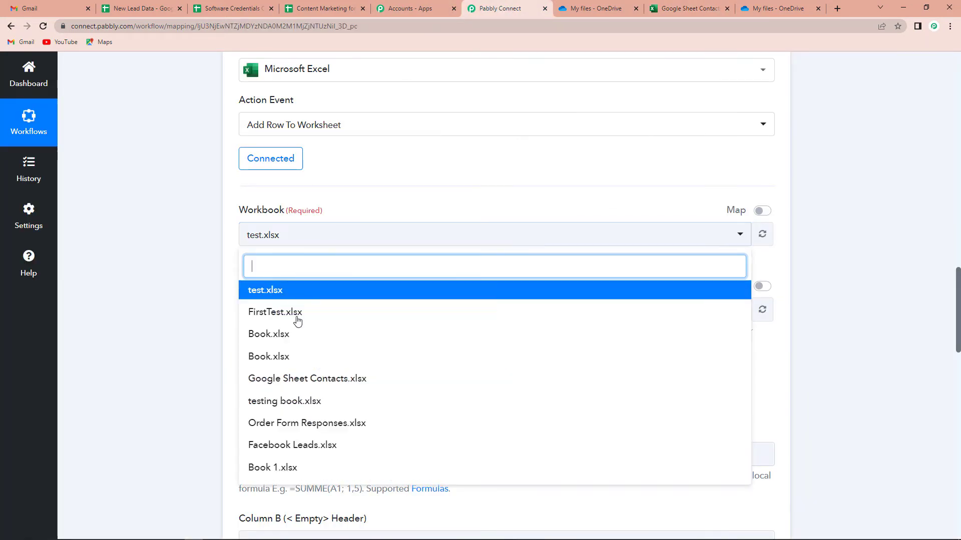
pyautogui.click(315, 381)
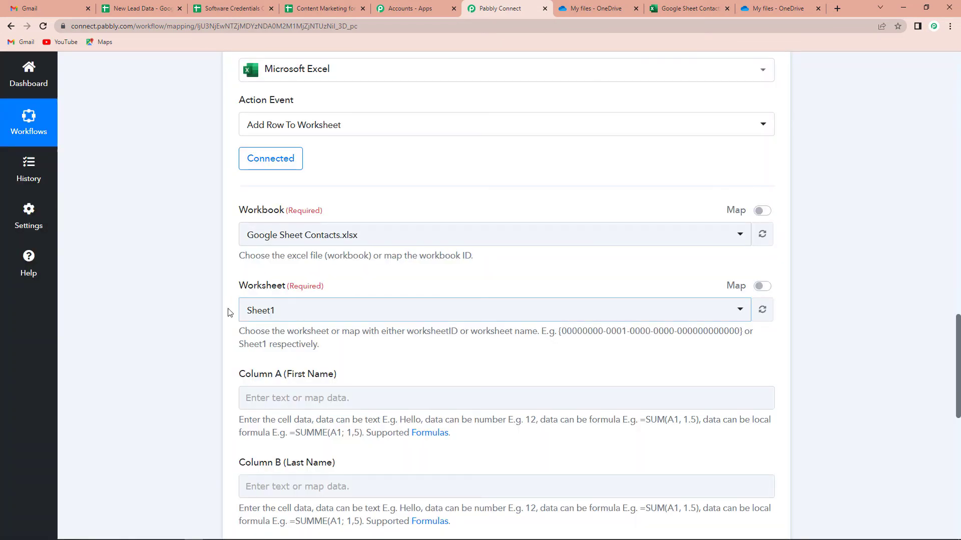
pyautogui.scroll(-2, 336, 313)
pyautogui.scroll(-2, 337, 313)
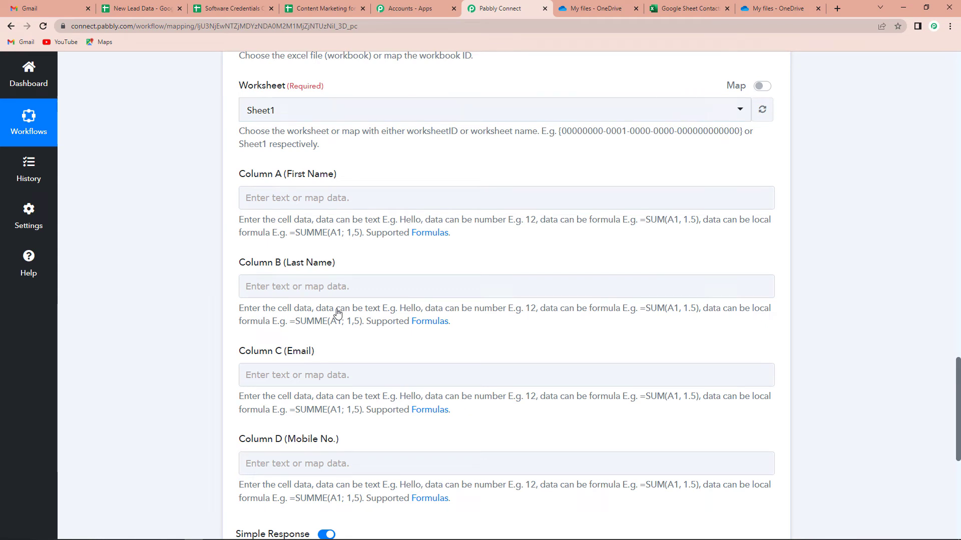
# Map the trigger's First Name into Column A and Last Name into Column B
pyautogui.click(307, 196)
pyautogui.click(305, 197)
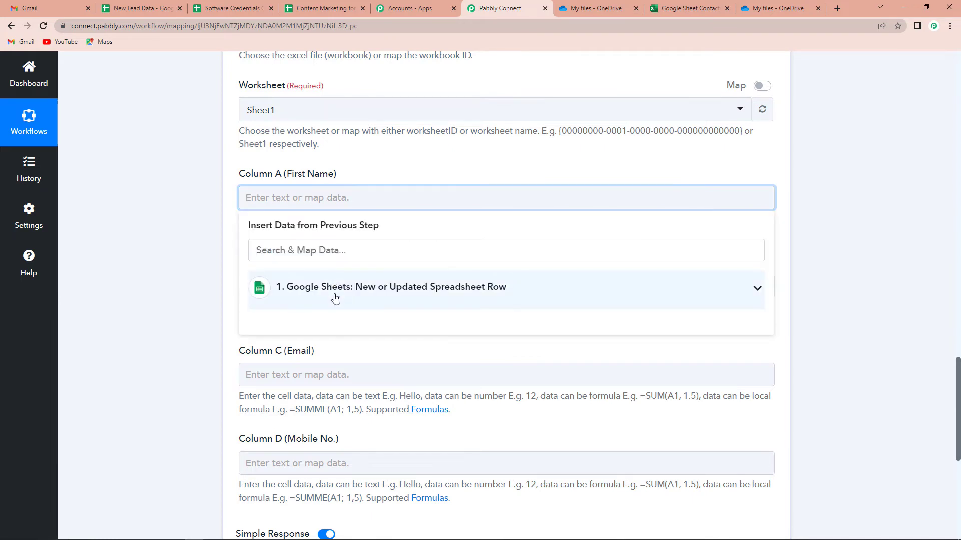
pyautogui.click(336, 298)
pyautogui.click(396, 321)
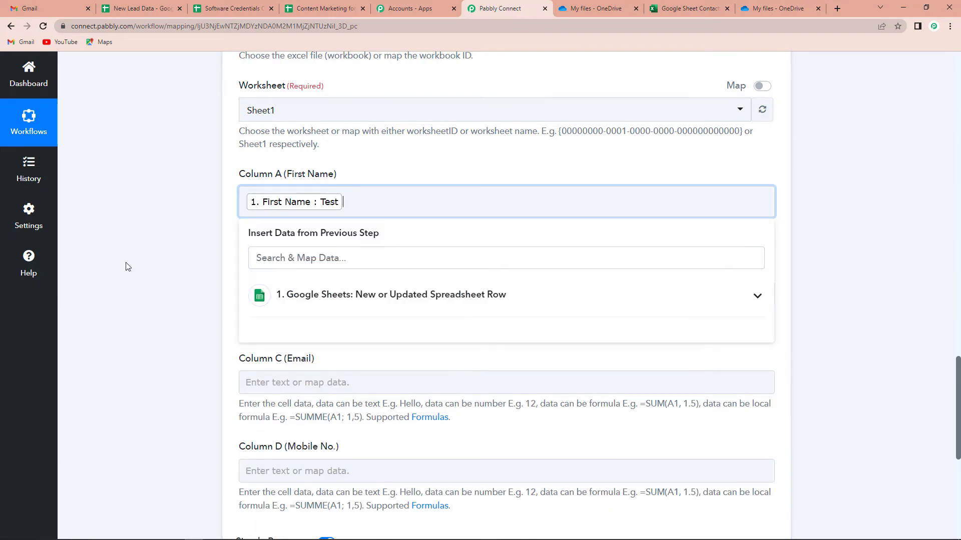
pyautogui.click(320, 296)
pyautogui.click(340, 383)
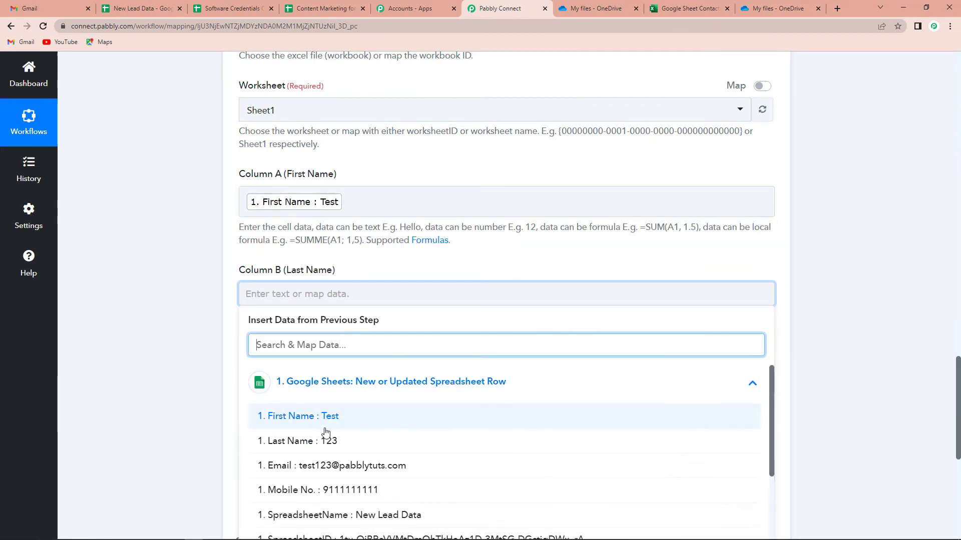
pyautogui.click(290, 437)
# Map the trigger's Email field into Column C
pyautogui.scroll(-2, 165, 356)
pyautogui.click(310, 290)
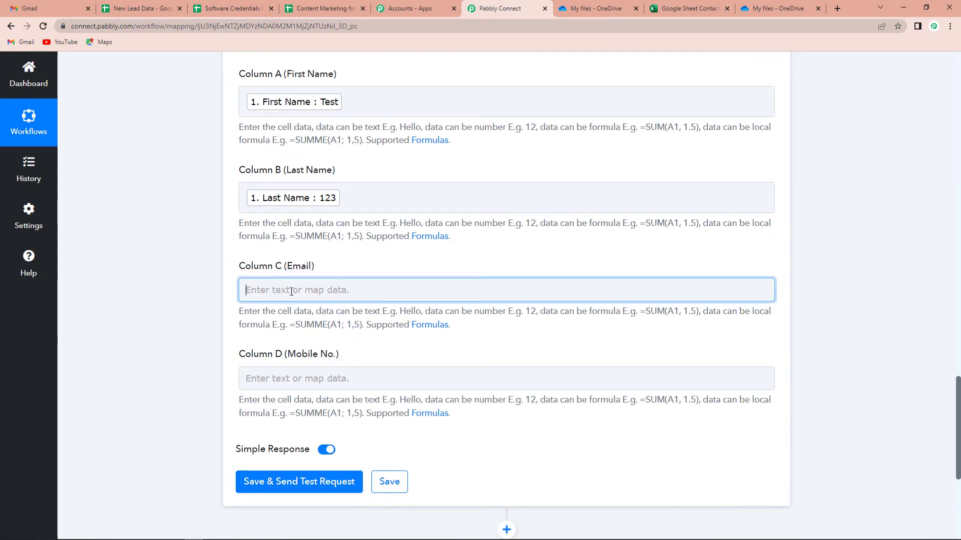
pyautogui.click(321, 370)
pyautogui.click(280, 401)
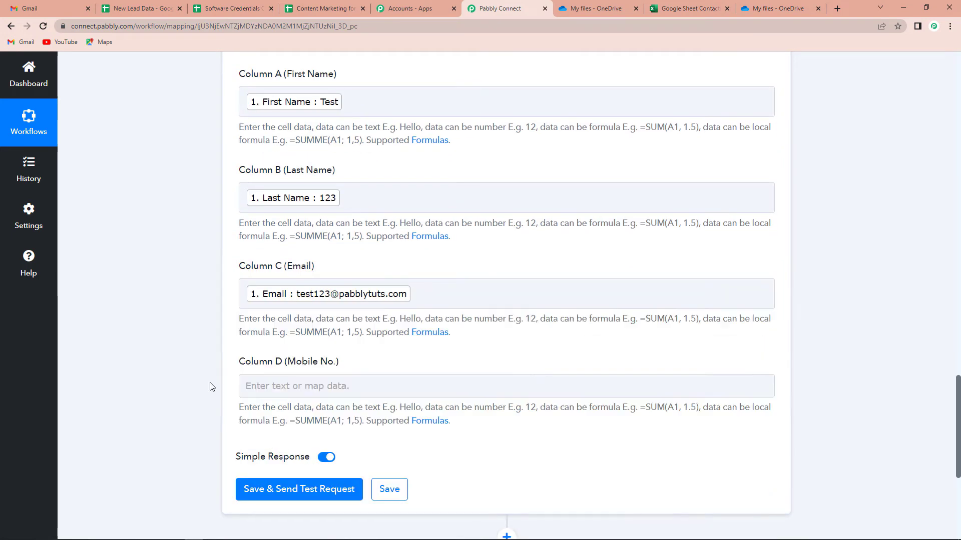
pyautogui.click(210, 386)
pyautogui.scroll(-4, 211, 386)
pyautogui.click(326, 194)
pyautogui.click(345, 279)
# Map Mobile No. into Column D and send a test that adds the row at Sheet1!A2:D2
pyautogui.click(330, 384)
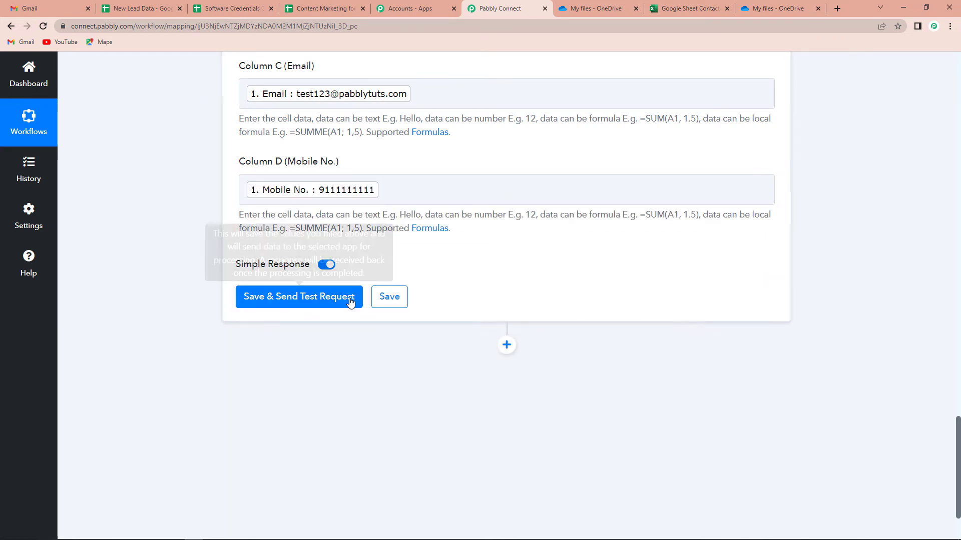
pyautogui.click(287, 305)
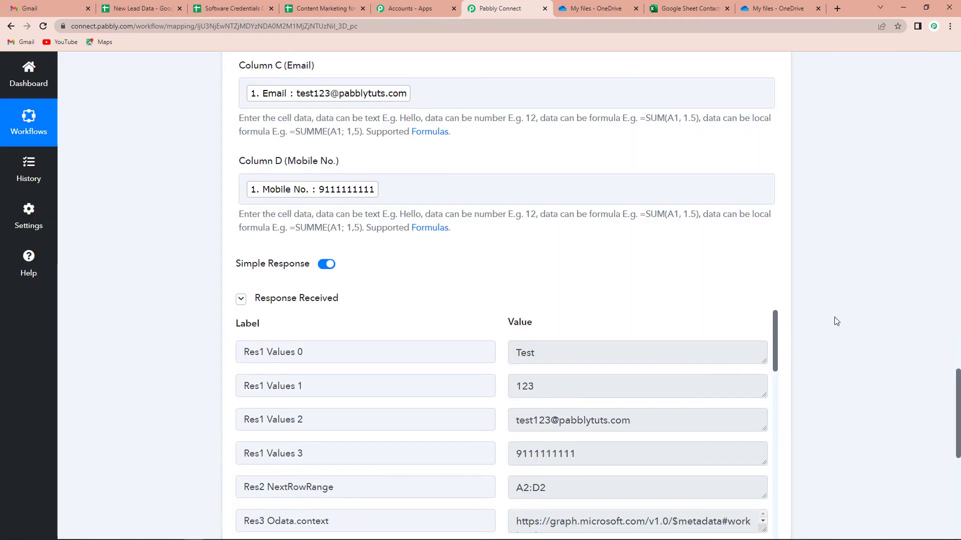
pyautogui.scroll(-3, 834, 321)
pyautogui.scroll(-2, 688, 325)
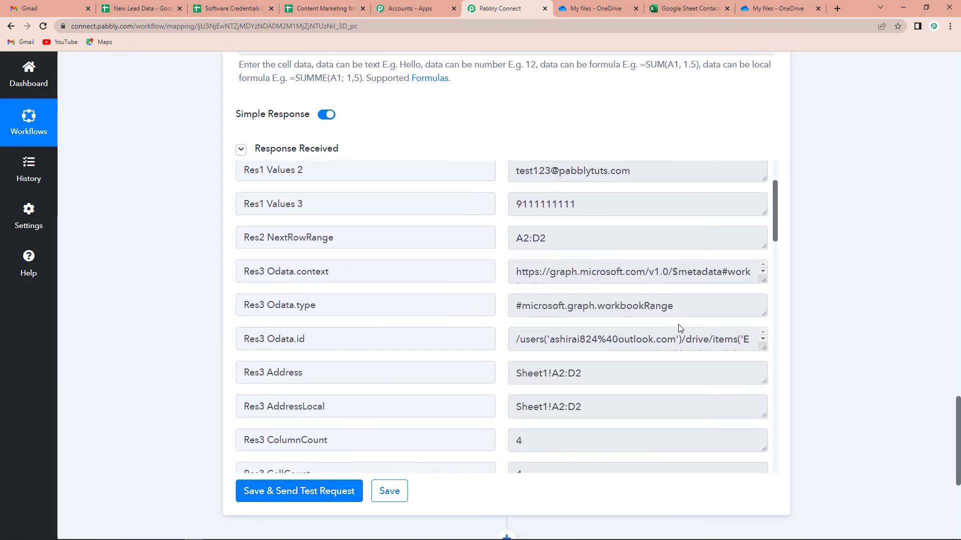
pyautogui.scroll(-1, 606, 323)
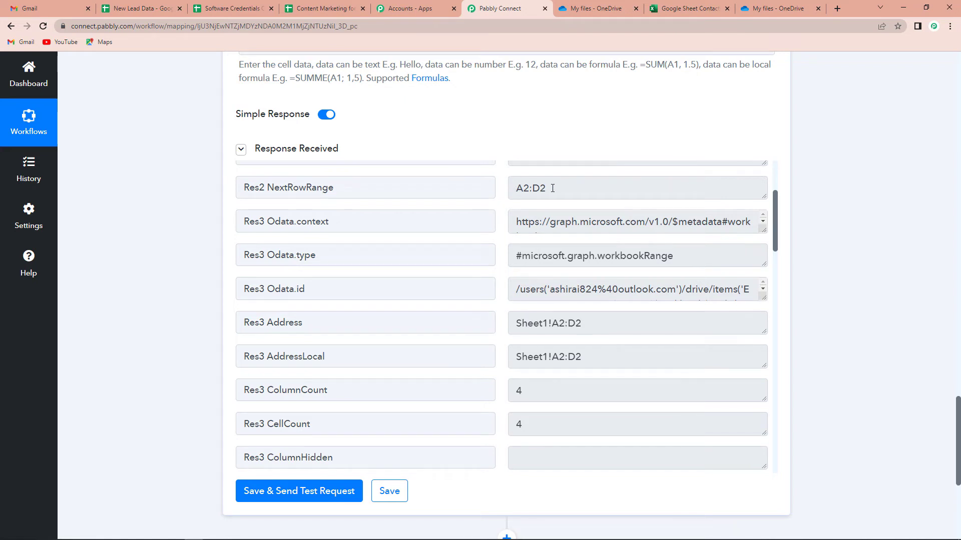
pyautogui.click(690, 9)
# Reload the Excel workbook to confirm the Test row landed in row 2
pyautogui.press('F5')
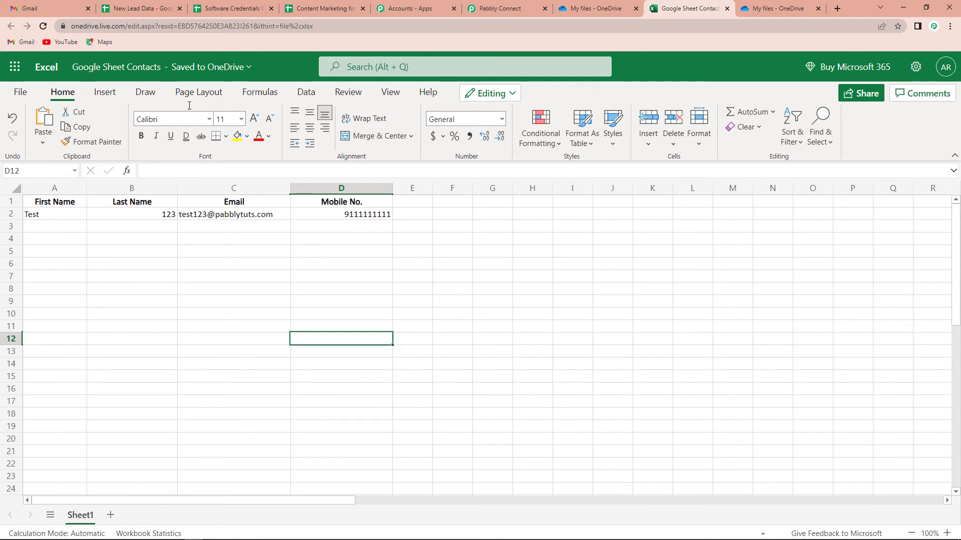
pyautogui.click(150, 9)
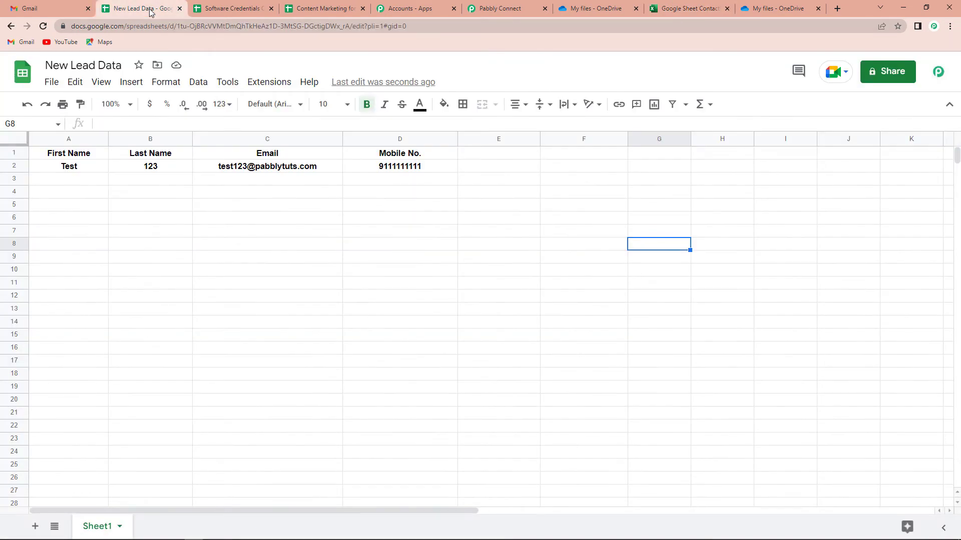
# Fill row 3 with Dummy Demo, 123, a demo email address and a mobile number
pyautogui.click(87, 182)
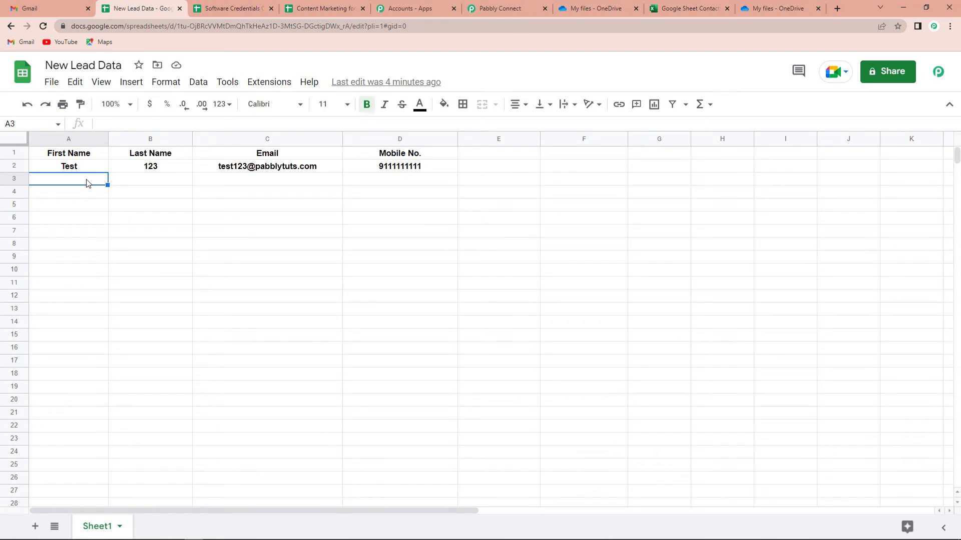
pyautogui.write('Dummy ')
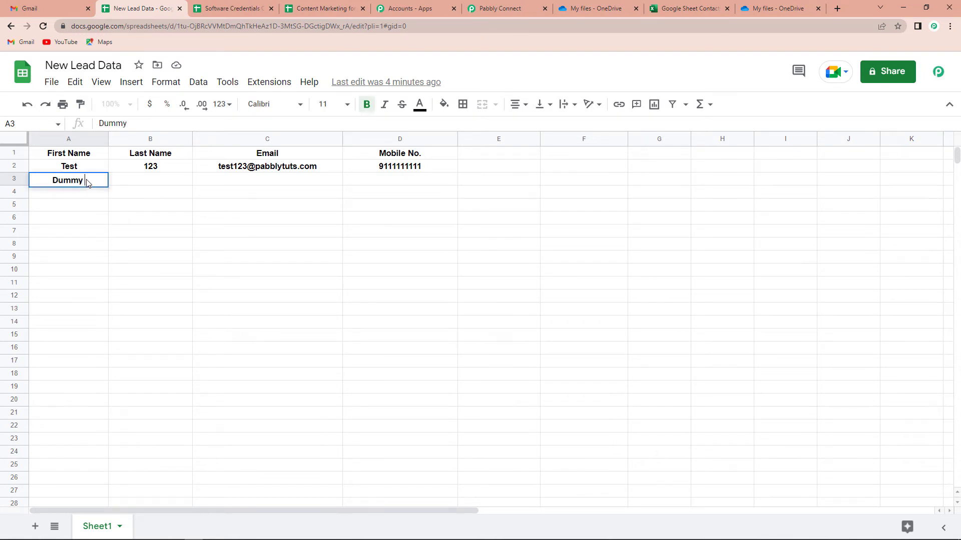
pyautogui.write('Demo')
pyautogui.click(154, 186)
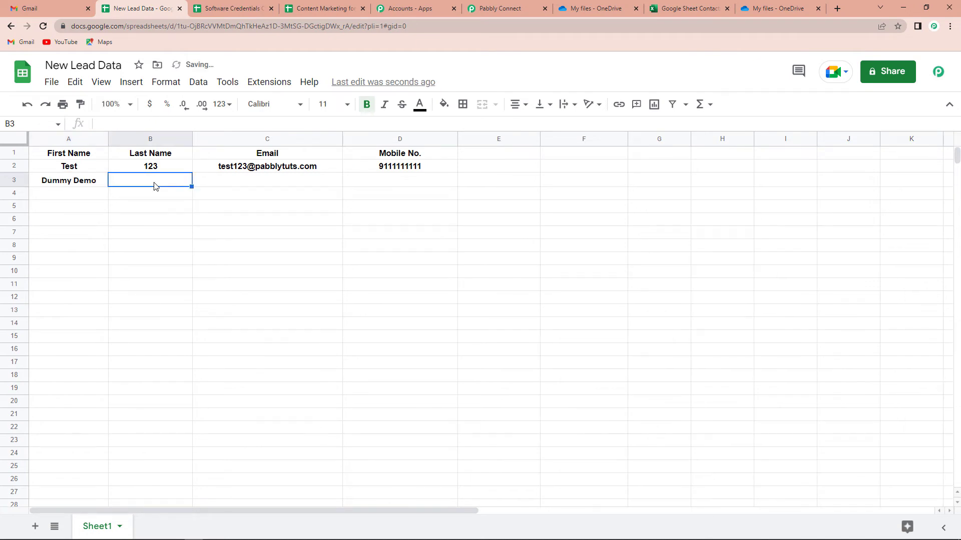
pyautogui.write('123')
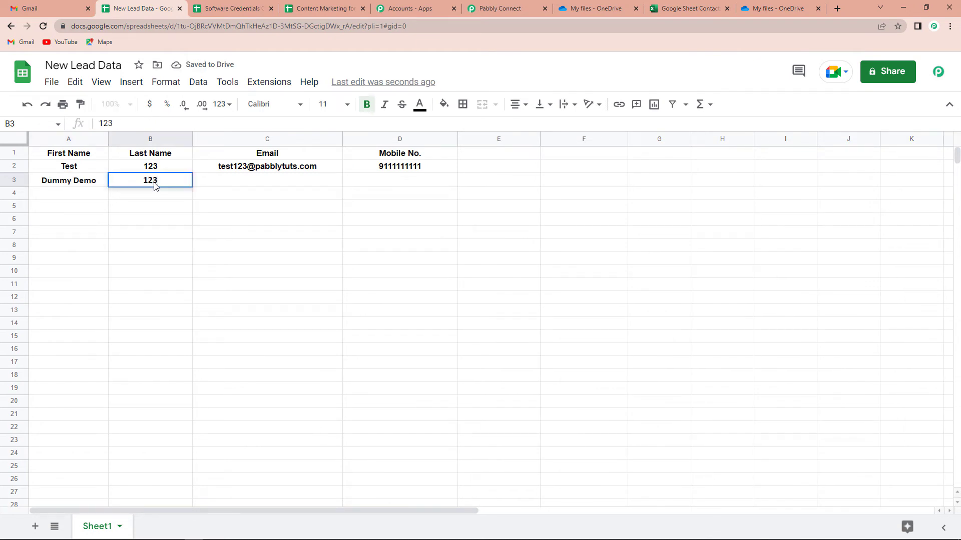
pyautogui.click(209, 182)
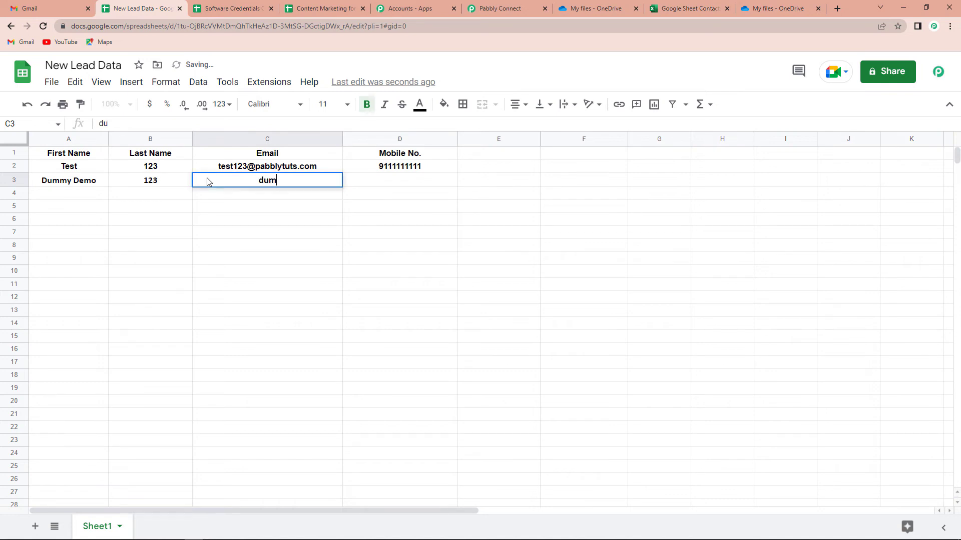
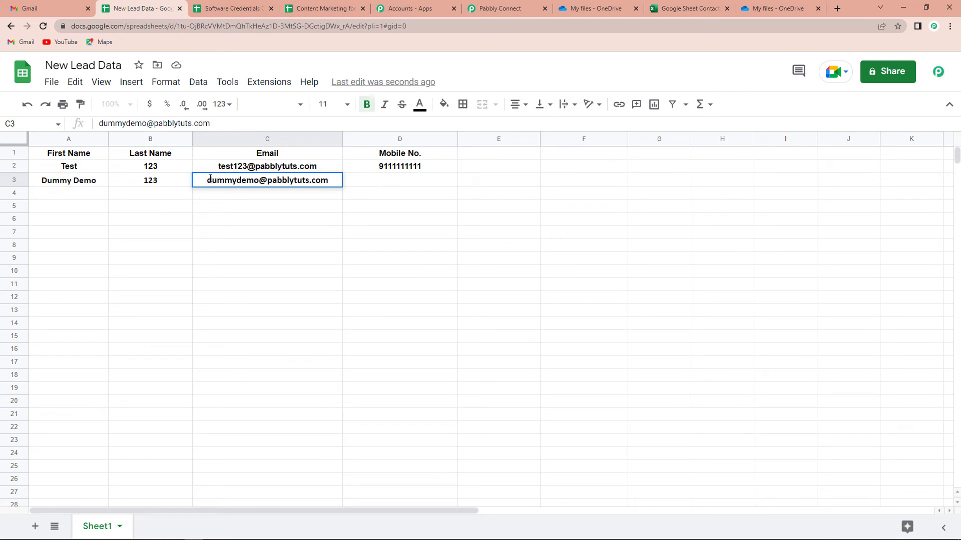
pyautogui.click(390, 180)
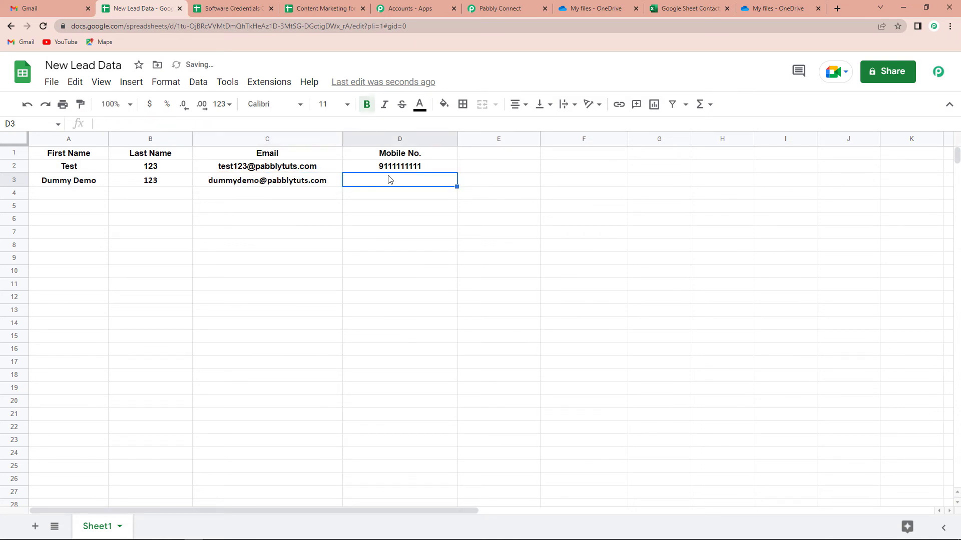
pyautogui.write('911111')
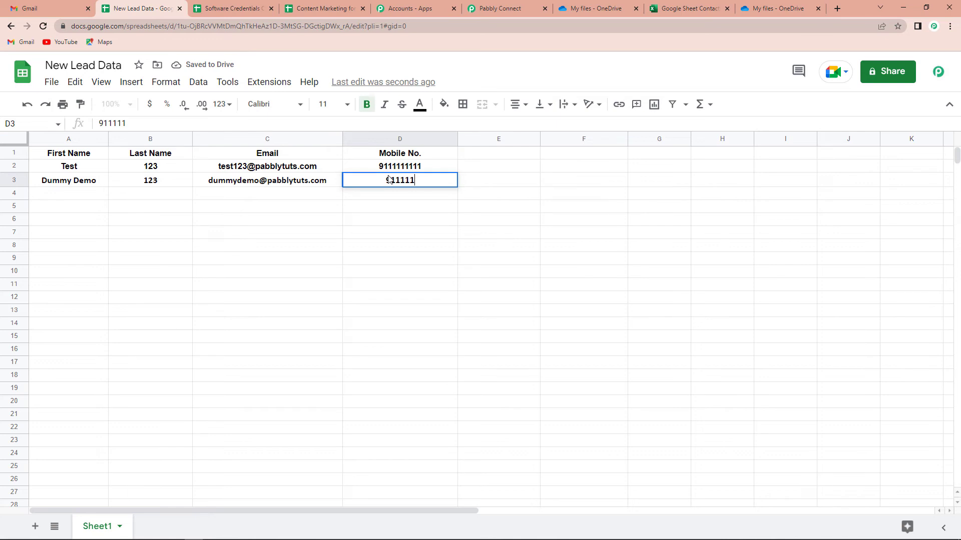
pyautogui.write('1111')
pyautogui.click(575, 270)
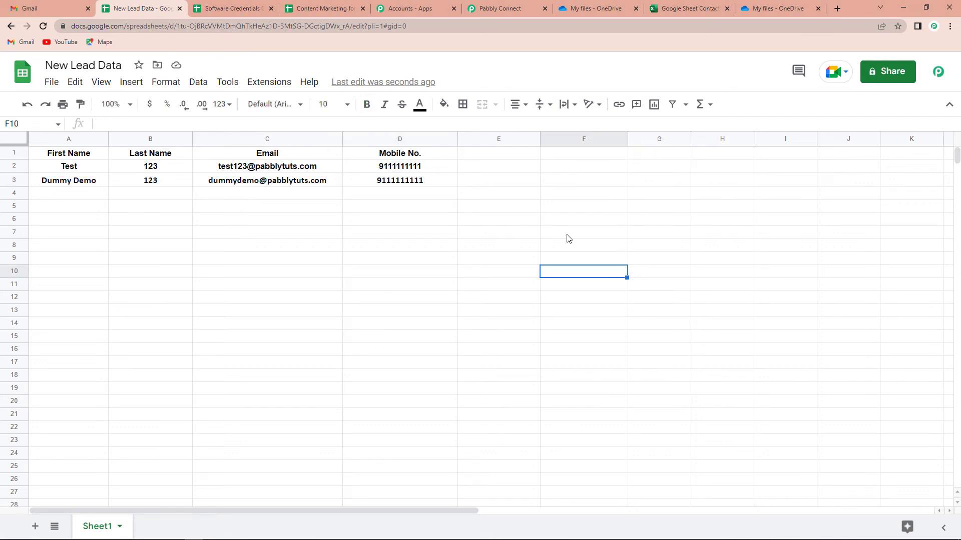
pyautogui.click(682, 11)
# Refresh the workbook to see the Dummy Demo row in row 3, then widen column C
pyautogui.click(43, 26)
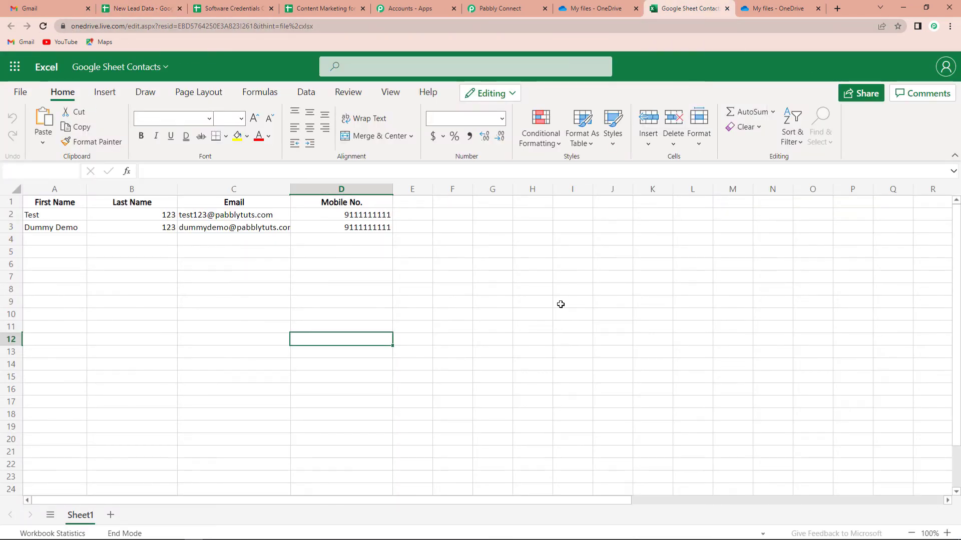
pyautogui.moveTo(290, 190); pyautogui.dragTo(300, 190)
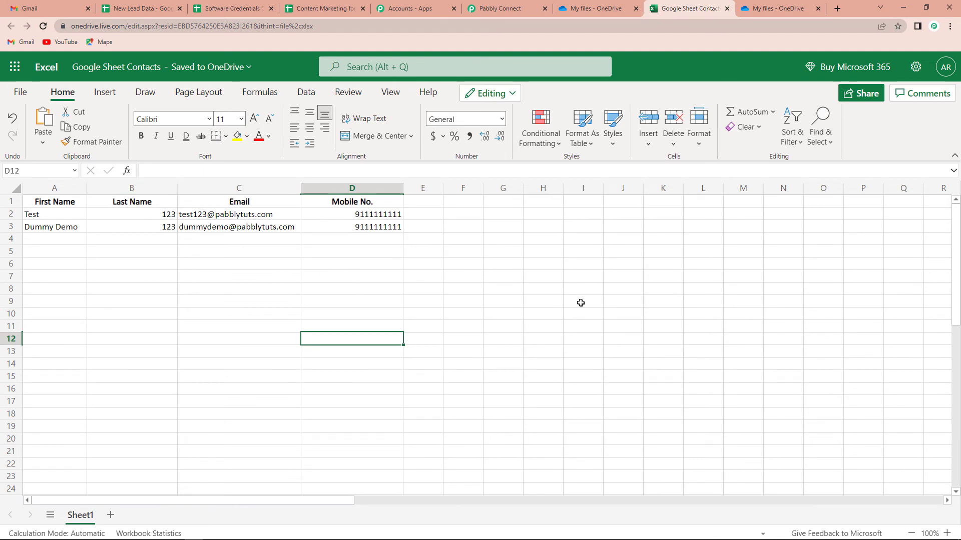
pyautogui.click(495, 9)
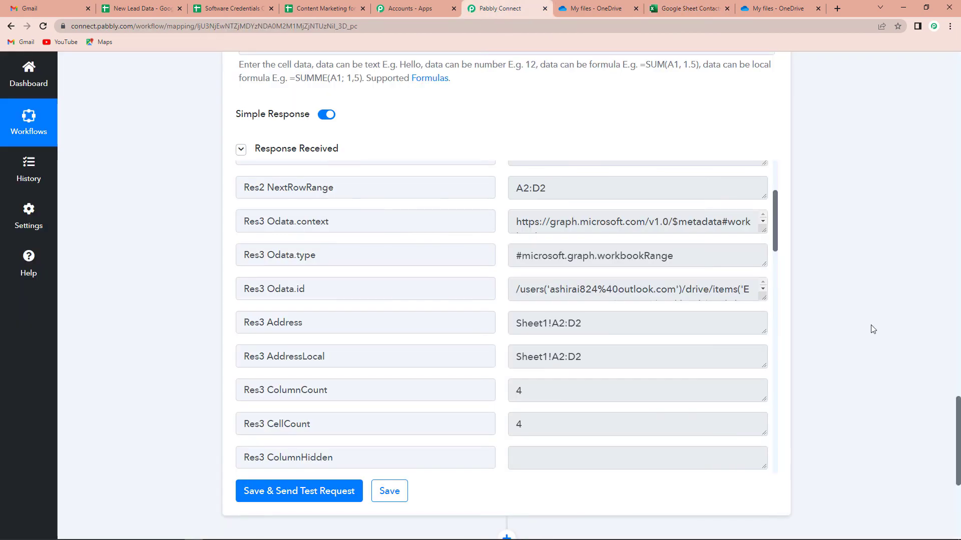
# Collapse the Google Sheets trigger step so the workflow shows as summaries
pyautogui.scroll(3, 860, 306)
pyautogui.scroll(20, 860, 306)
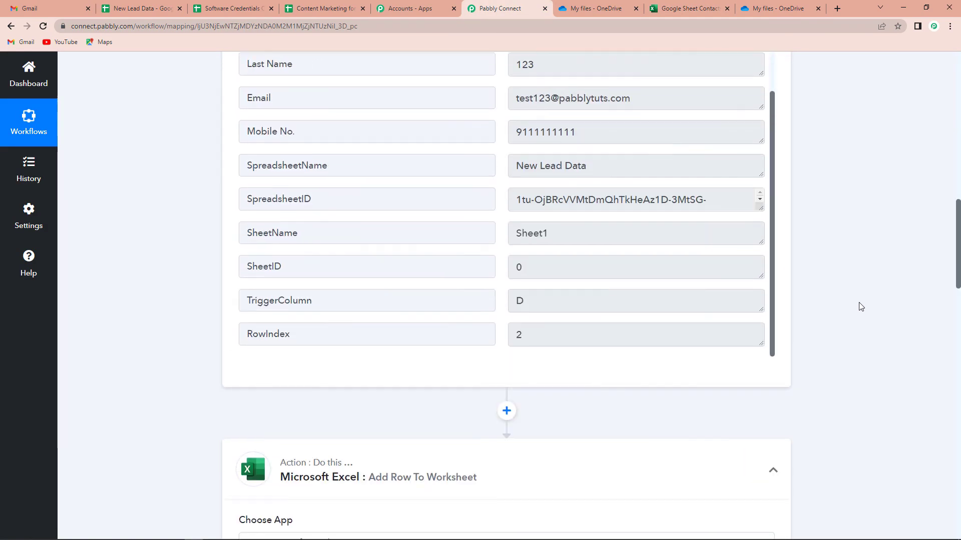
pyautogui.scroll(9, 861, 306)
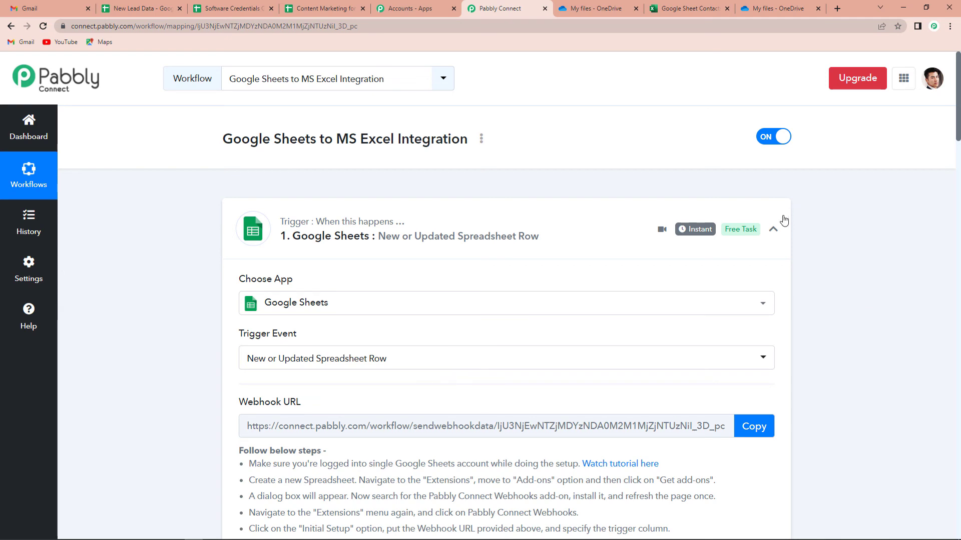
pyautogui.click(773, 230)
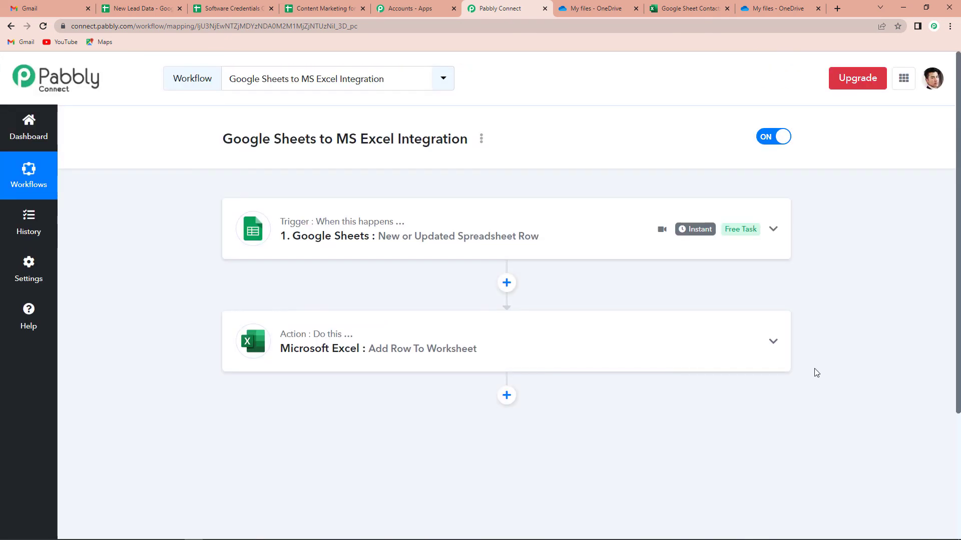